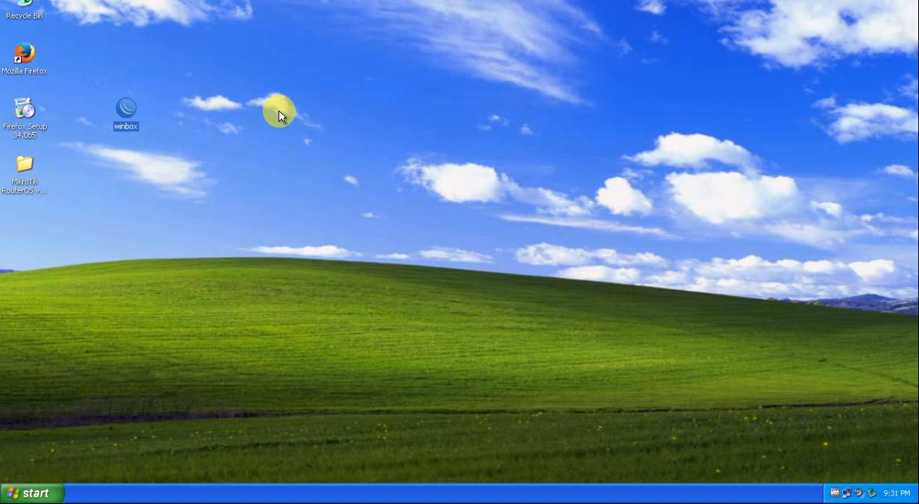
Step: Run WinBox from the desktop and connect to the MikroTik router at 192.168.1.1
left_click(207, 148)
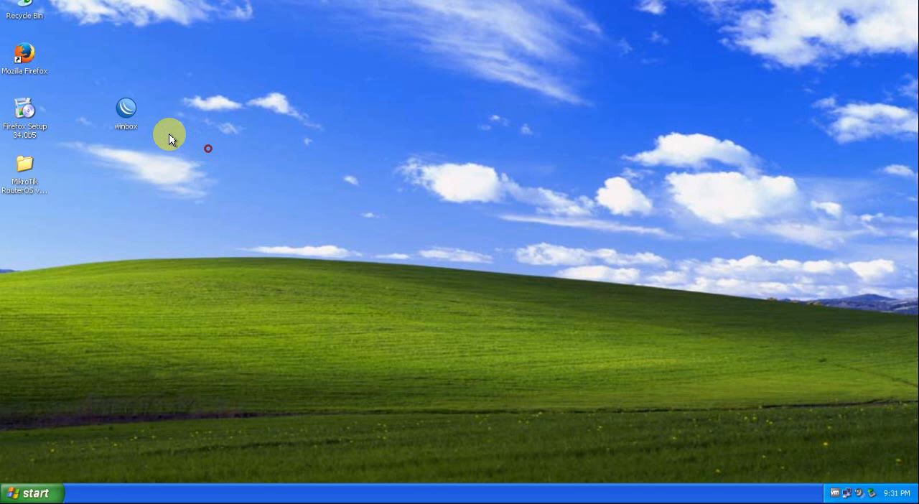
left_click(119, 112)
double_click(124, 119)
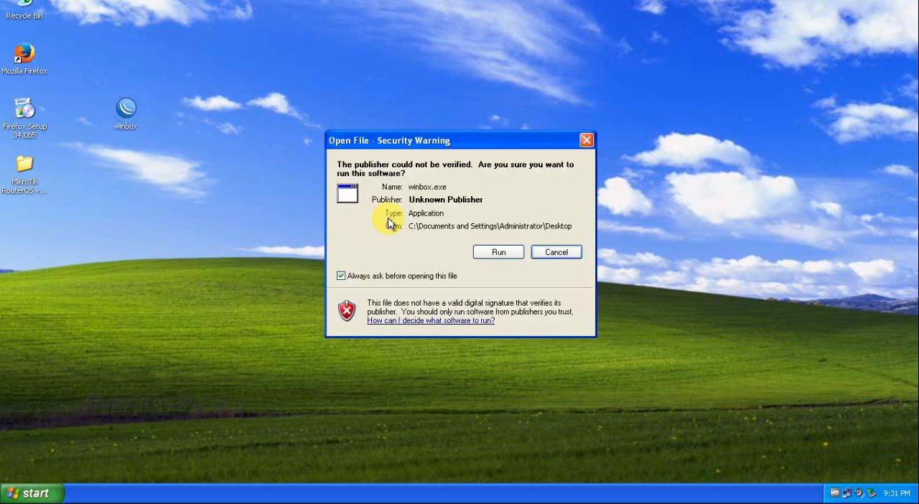
left_click(497, 252)
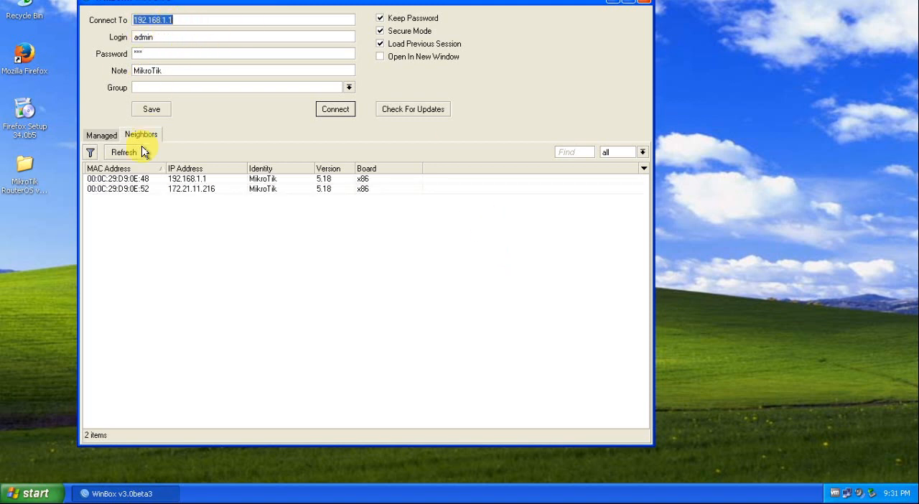
left_click(101, 135)
left_click(179, 19)
left_click(336, 113)
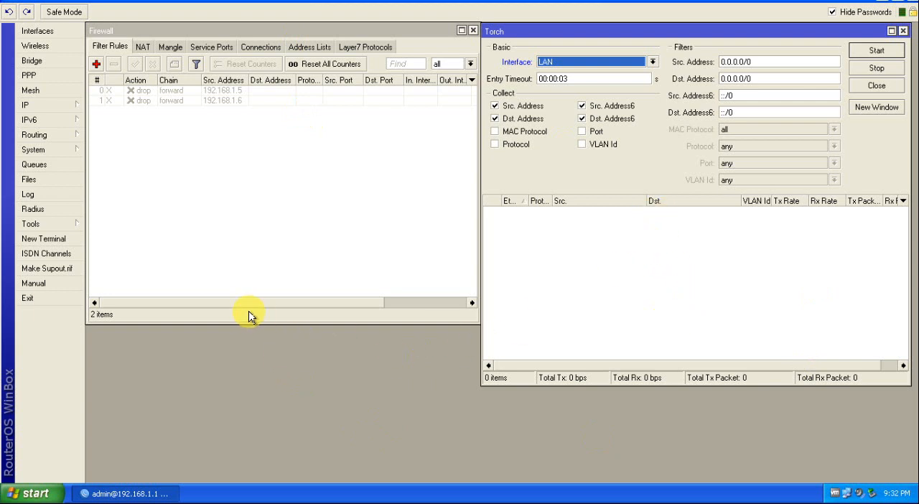
Step: Try to remove the web-proxy1 store from the router's system store list
left_click(36, 152)
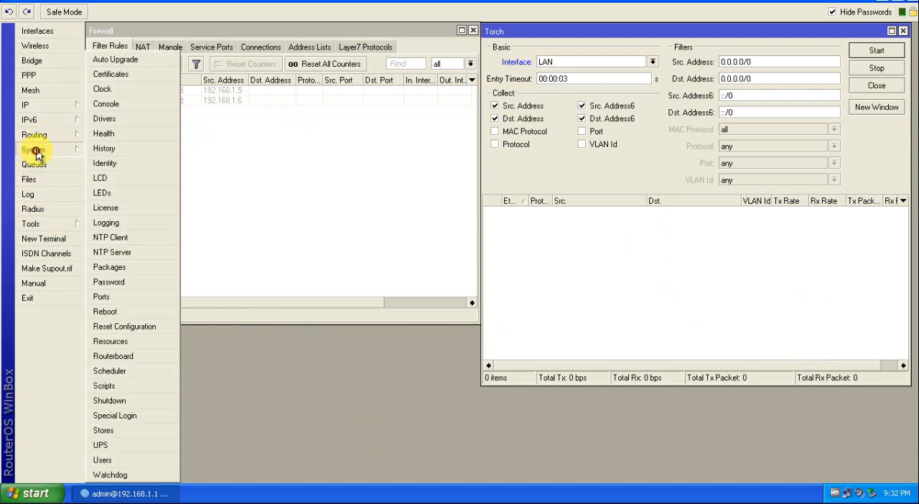
left_click(104, 432)
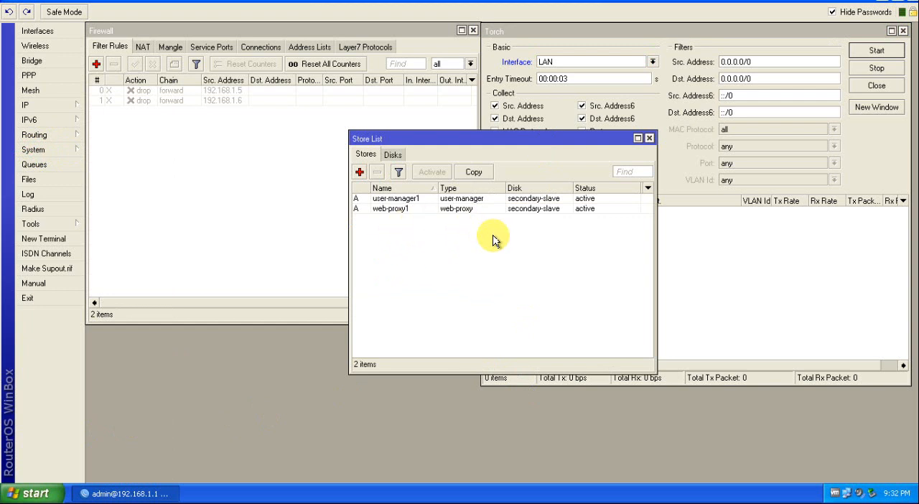
left_click(398, 210)
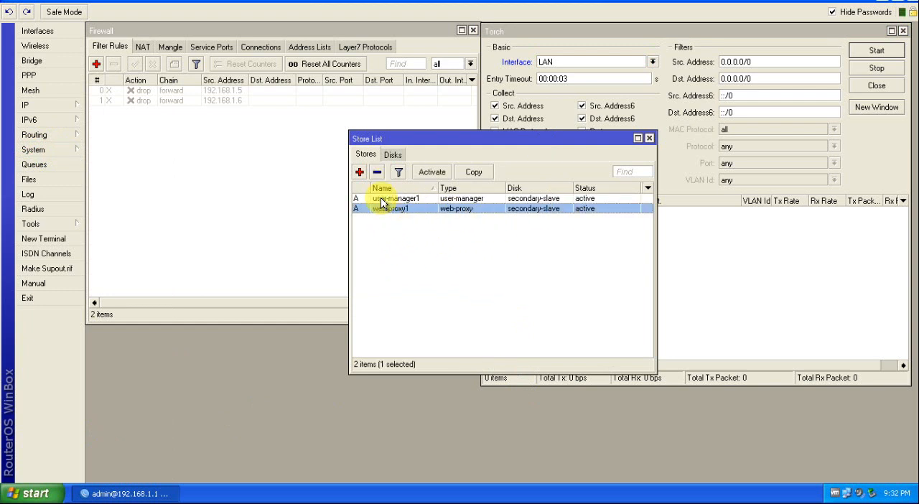
left_click(378, 173)
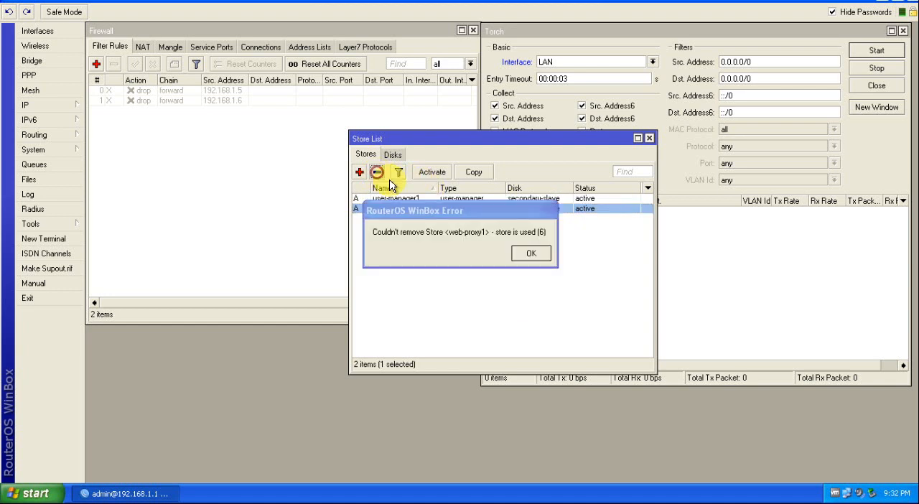
left_click(540, 227)
left_click(403, 200)
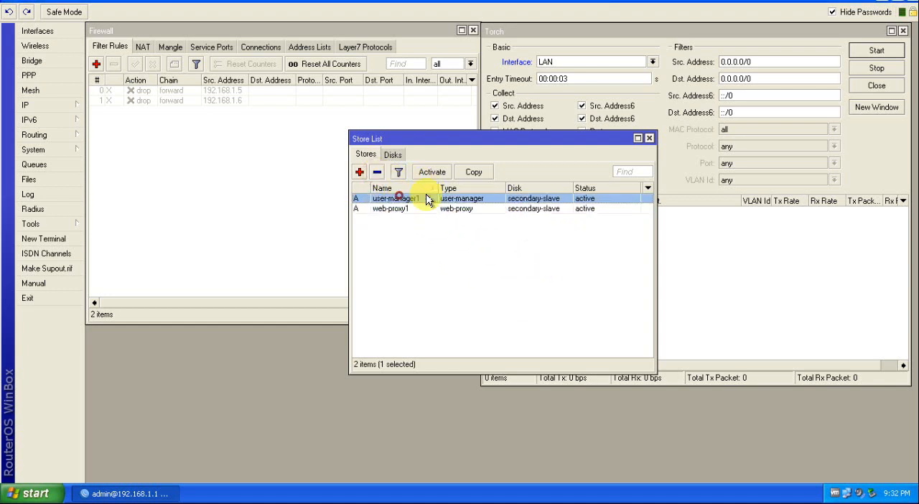
left_click(525, 233)
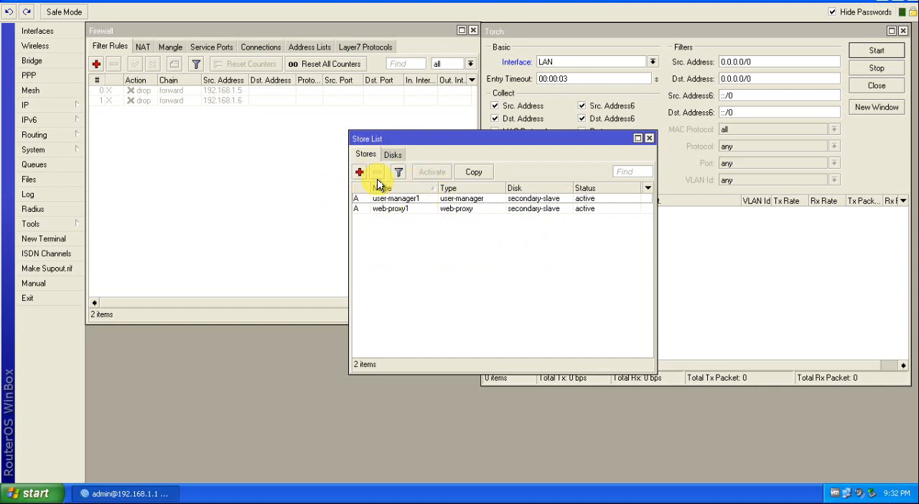
Step: Examine the secondary-slave disk's total space, free space and status, and close the store list
left_click(392, 155)
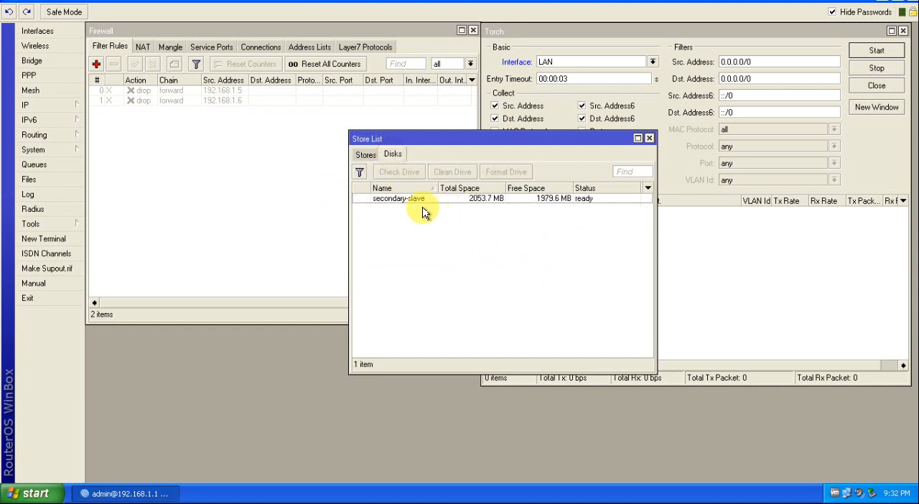
left_click(397, 198)
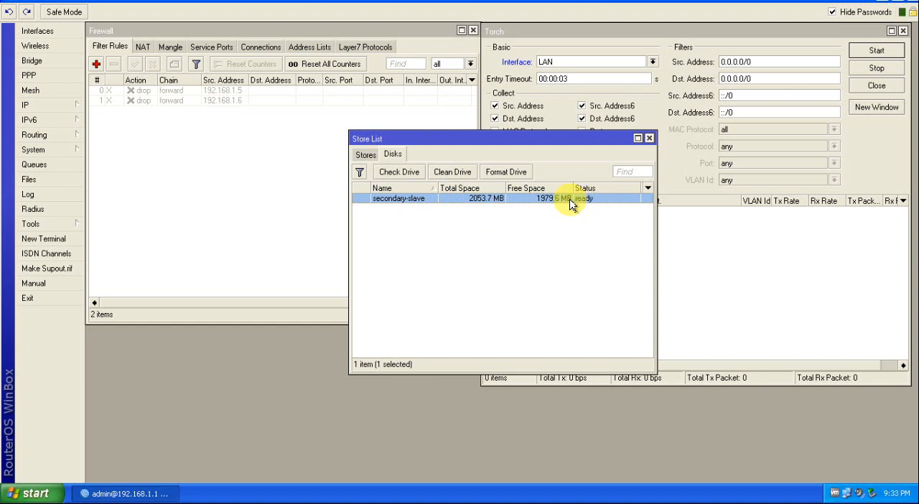
left_click(590, 221)
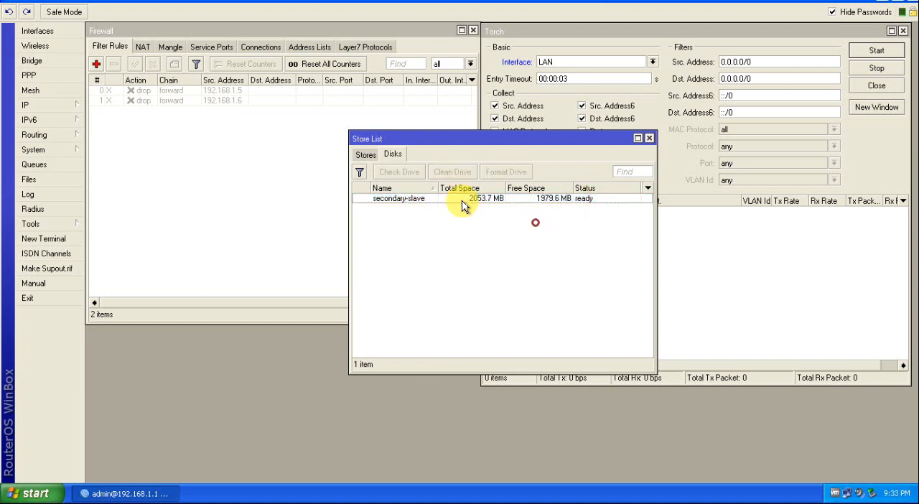
left_click(414, 202)
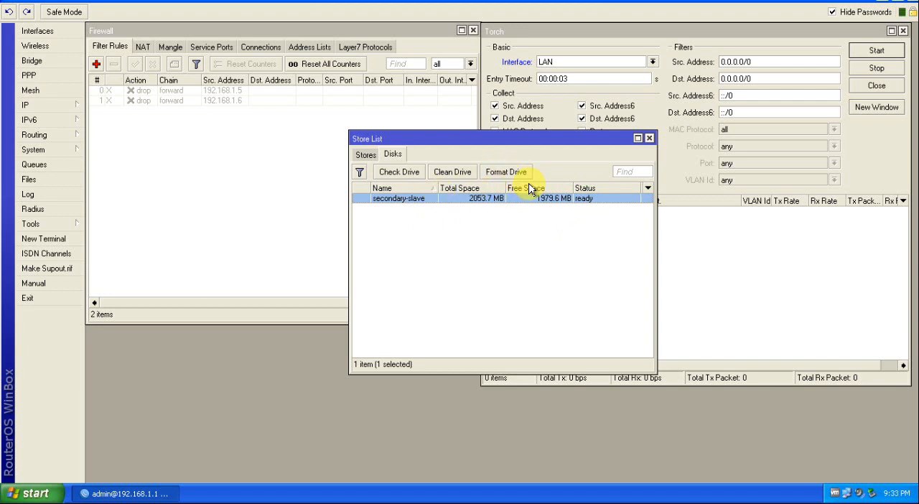
left_click(649, 139)
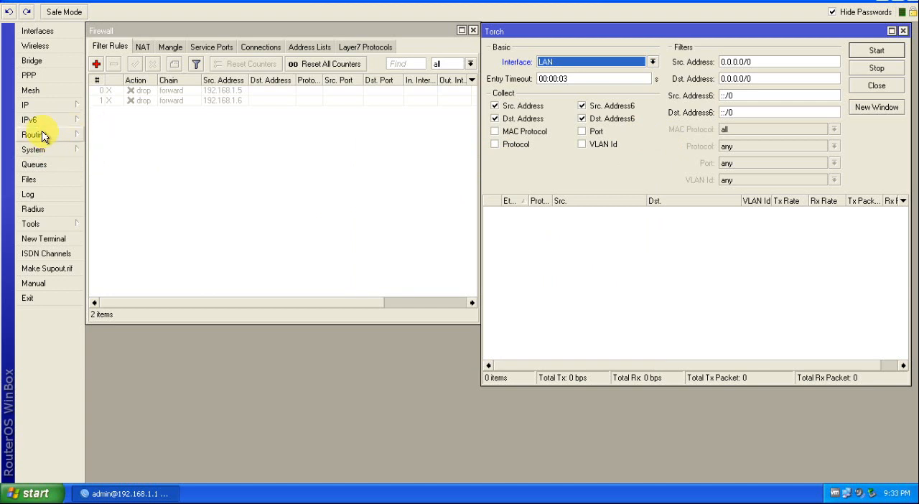
left_click(41, 106)
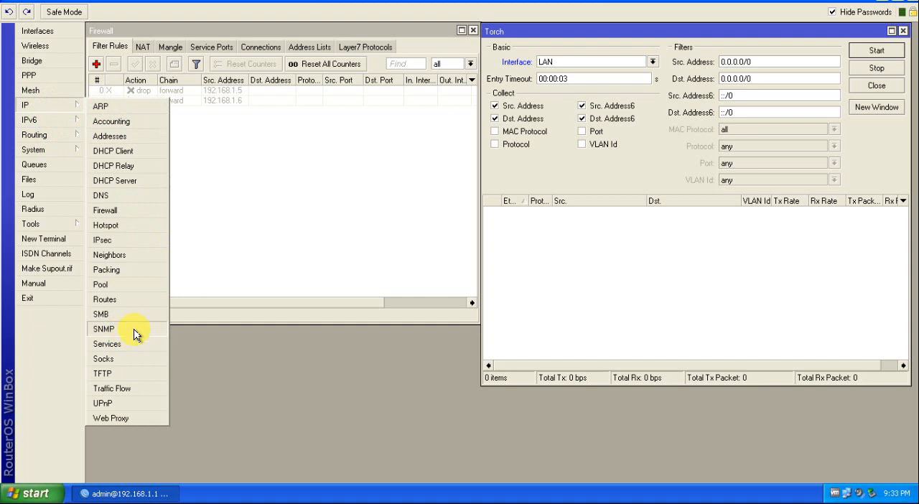
left_click(113, 419)
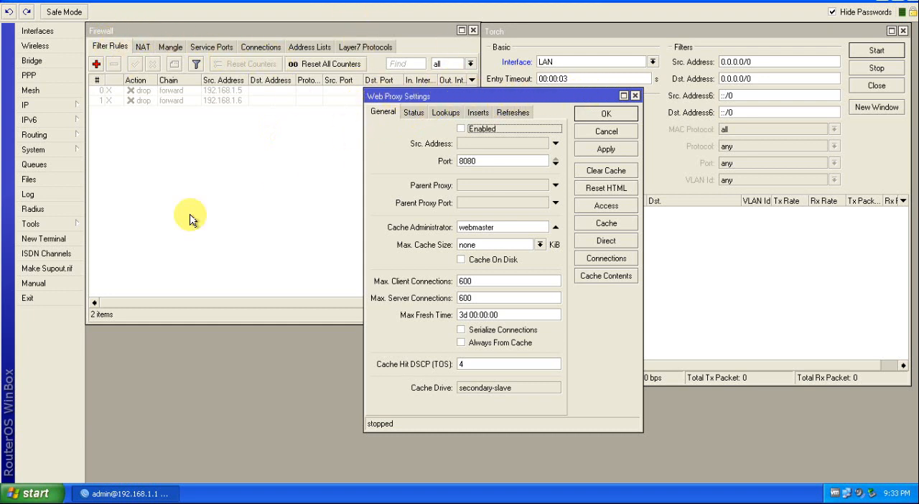
left_click(636, 95)
Step: Enable the router's IP web proxy and set its cache administrator to MIT
left_click(41, 109)
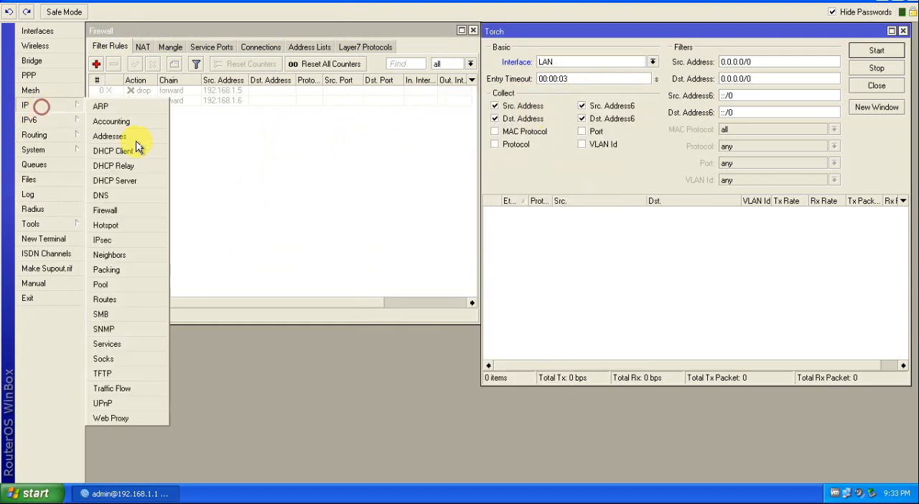
left_click(114, 420)
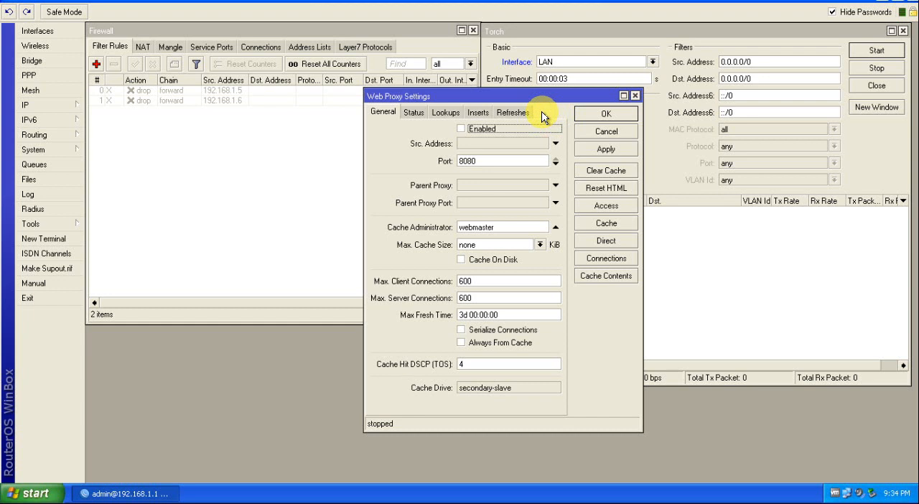
left_click_drag(516, 94, 404, 65)
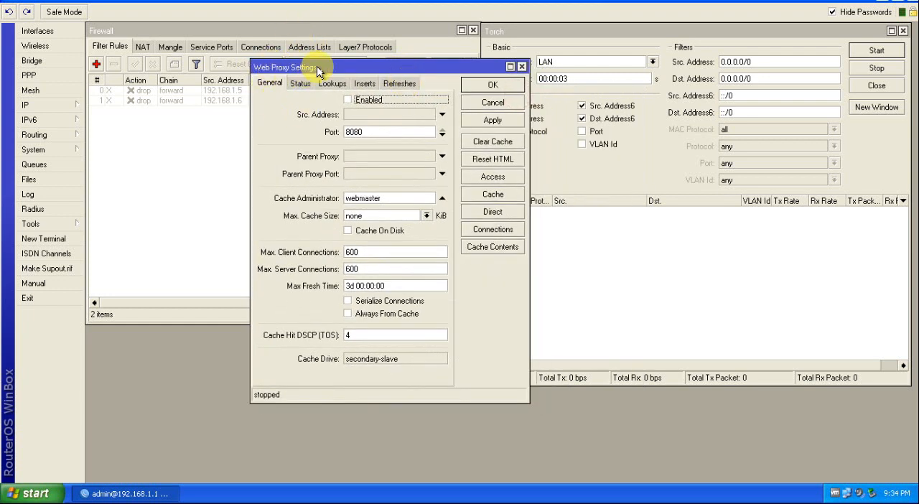
left_click(348, 101)
double_click(352, 132)
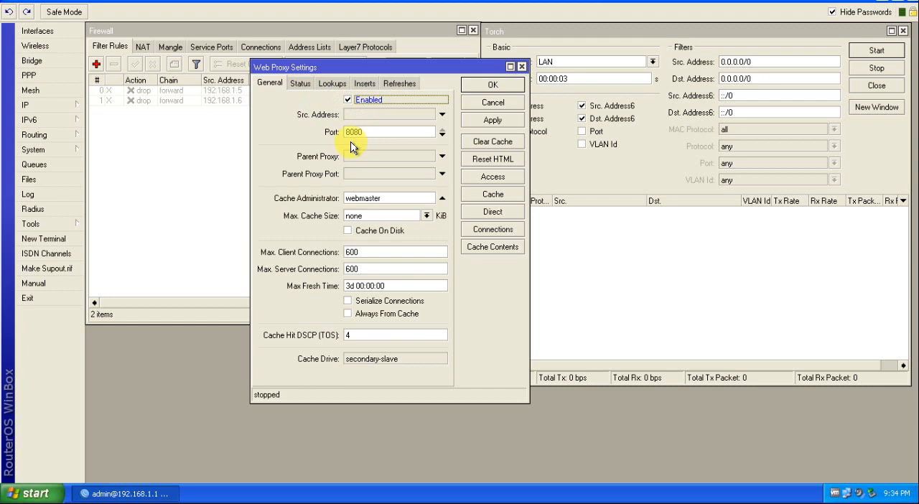
left_click(379, 134)
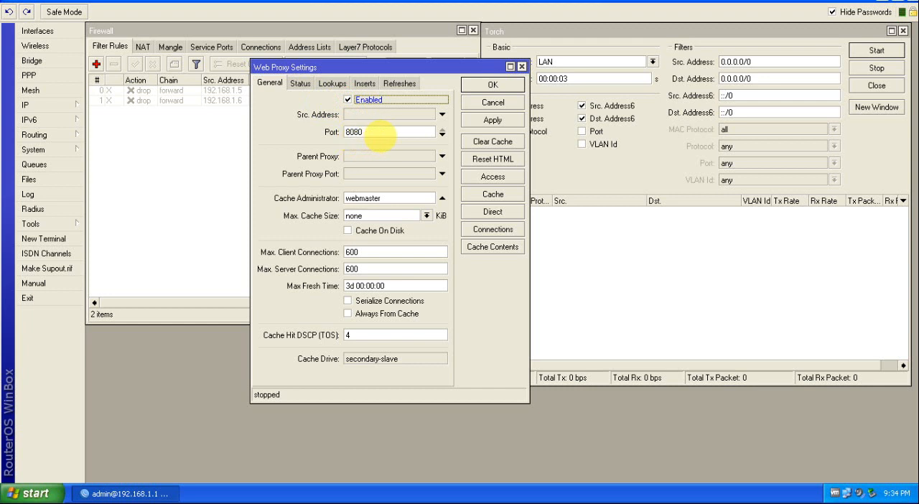
double_click(388, 199)
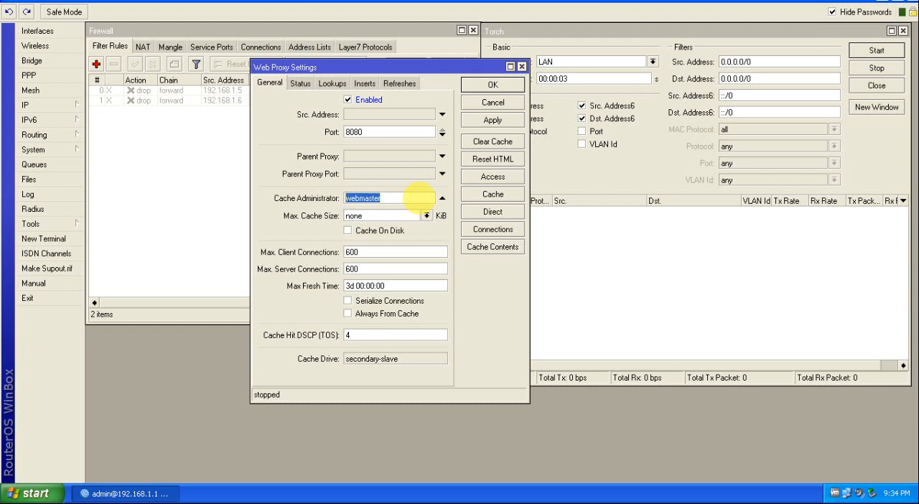
type("mIT")
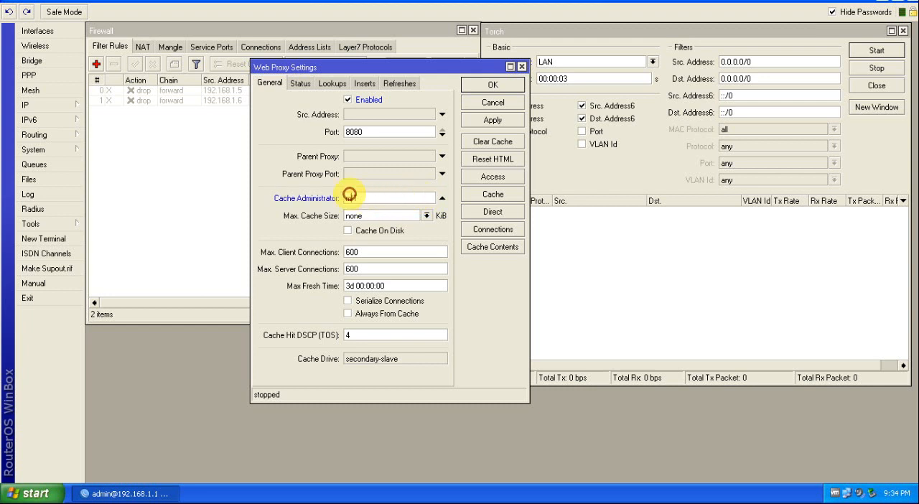
key("BackSpace")
type("MIT")
Step: Set the web proxy's maximum cache size to unlimited with Cache On Disk enabled, and save the settings
left_click(427, 215)
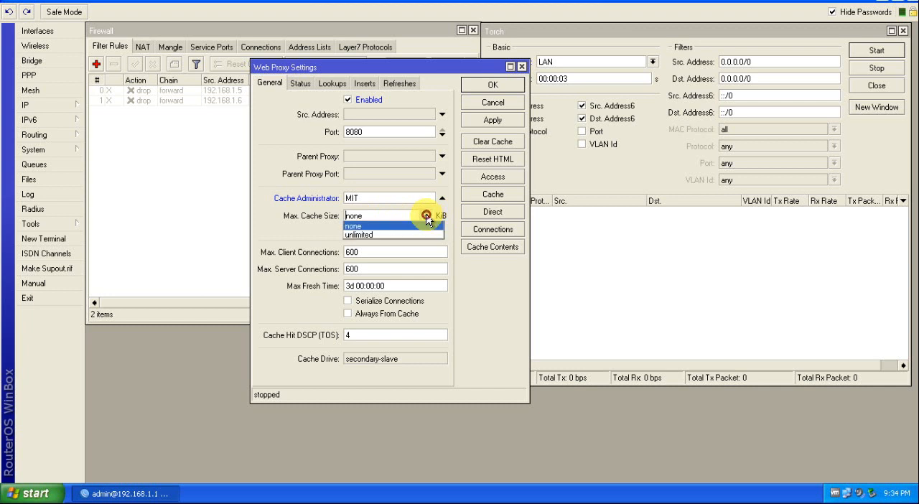
left_click(369, 235)
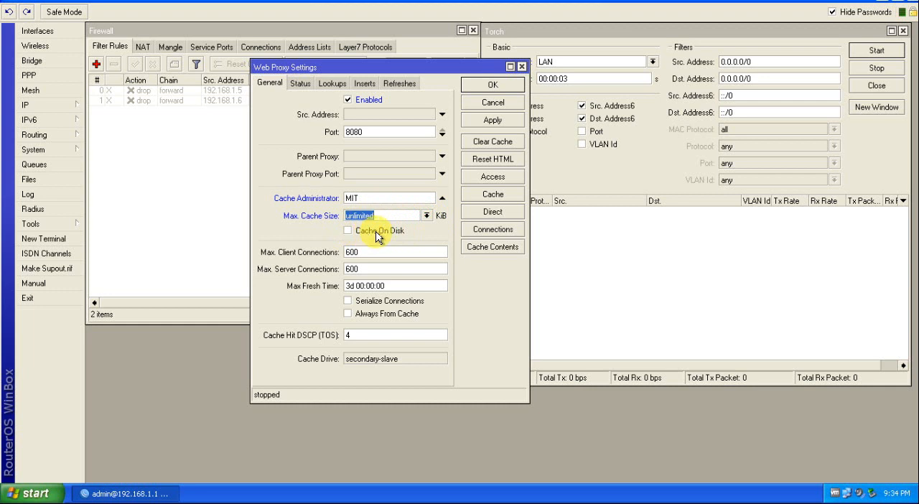
left_click(348, 230)
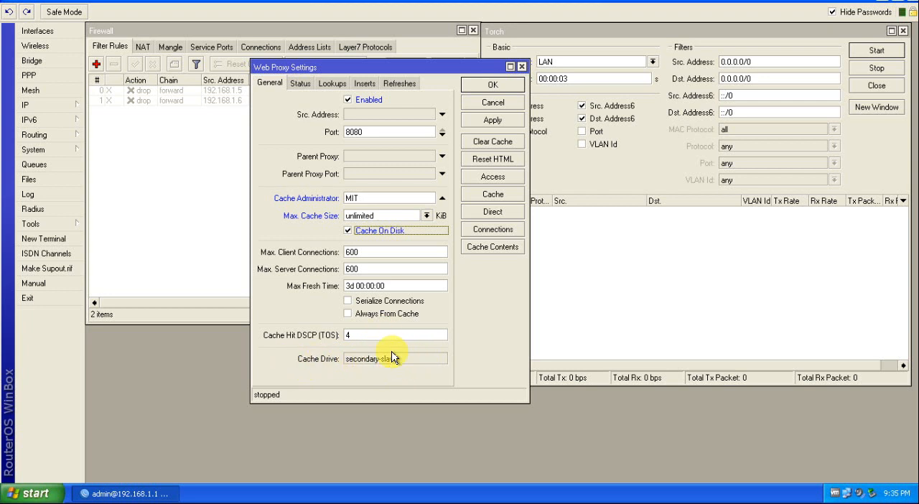
left_click(426, 215)
left_click(425, 215)
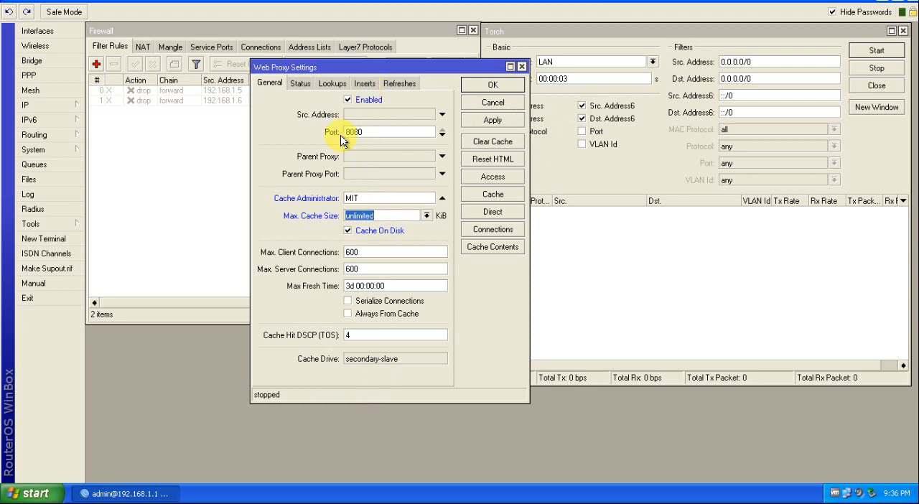
left_click(492, 121)
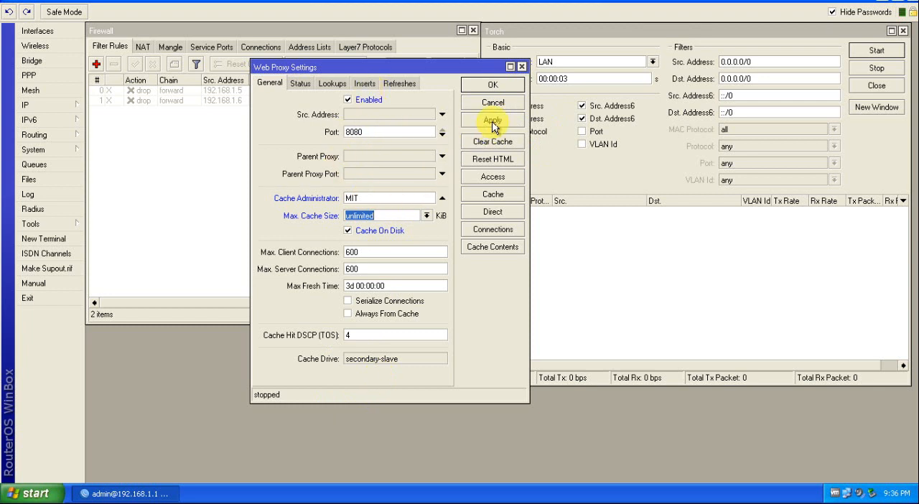
left_click(492, 85)
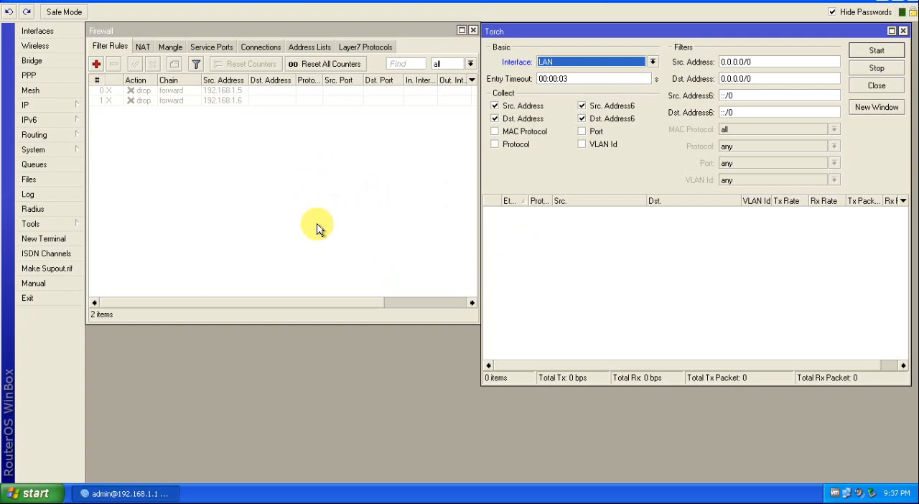
Step: Start Torch traffic monitoring on the LAN interface and close the Firewall window
left_click_drag(582, 37, 564, 45)
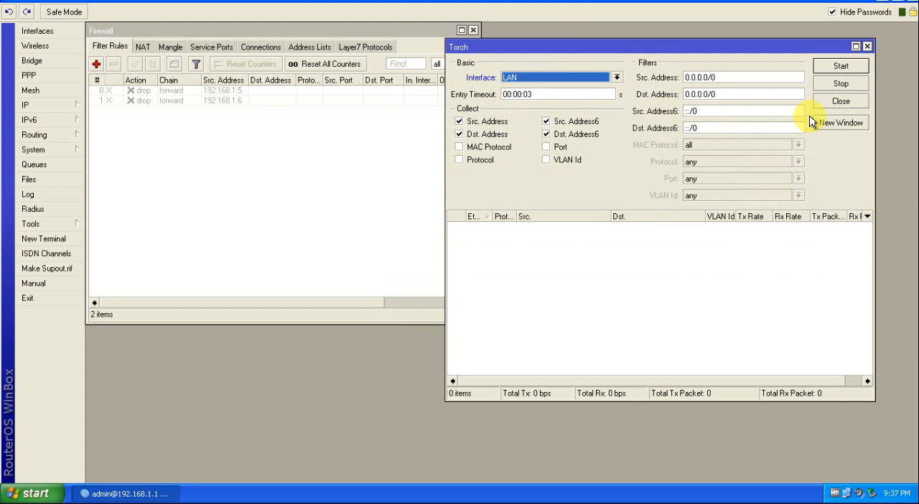
left_click(840, 67)
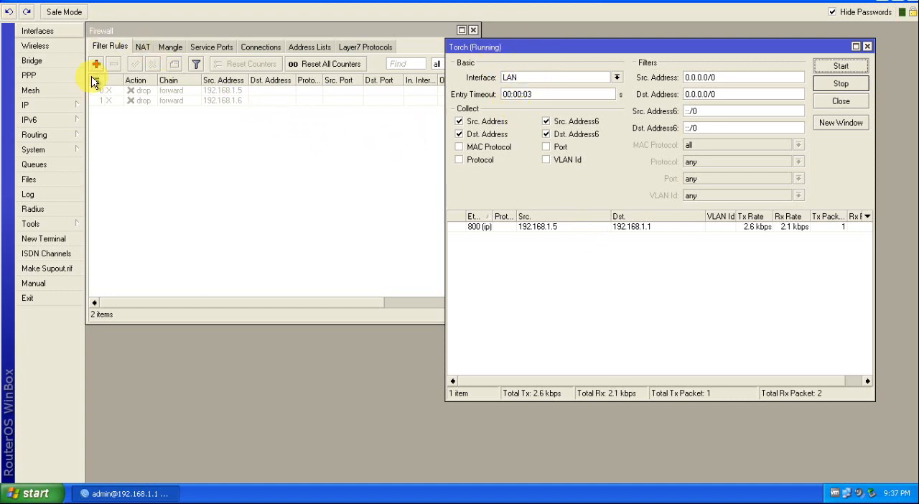
left_click(473, 29)
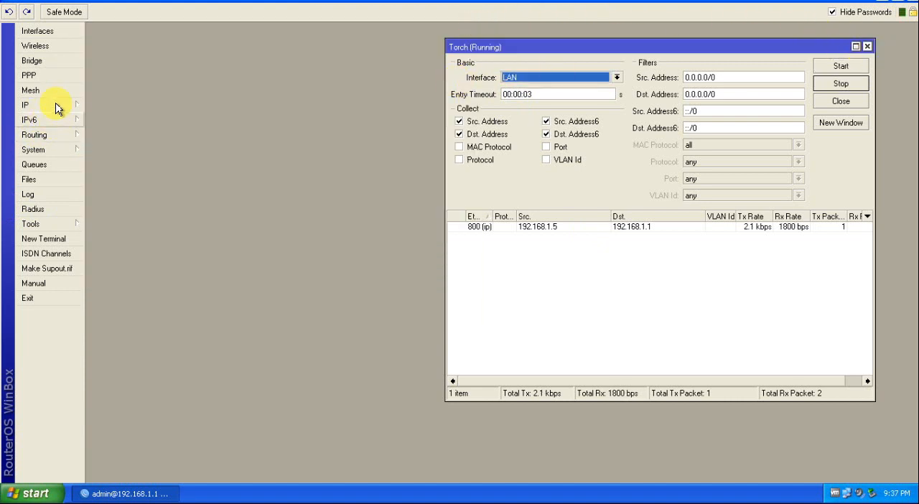
Step: Start a new firewall NAT rule with its chain set to dstnat
left_click(31, 108)
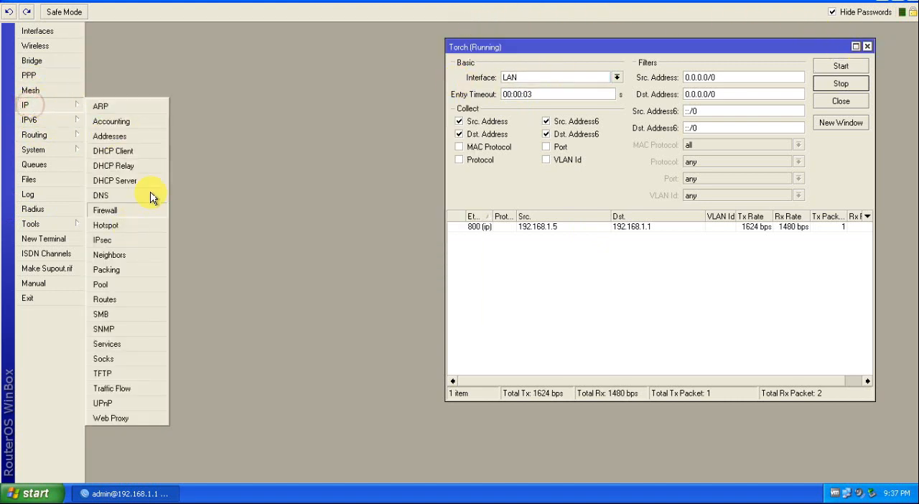
left_click(122, 214)
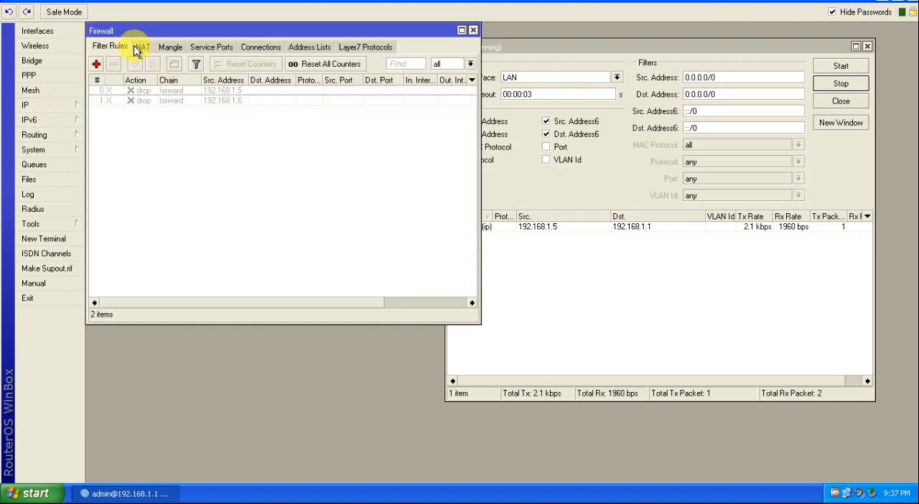
left_click(143, 47)
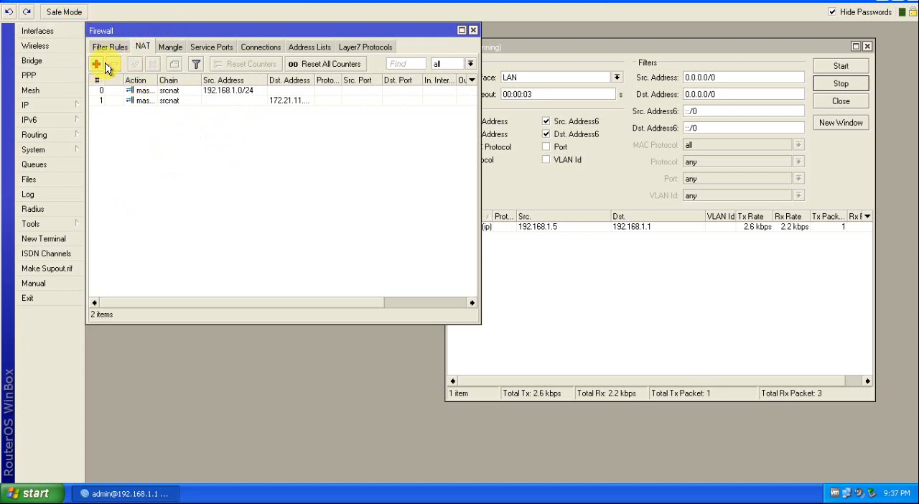
left_click(101, 64)
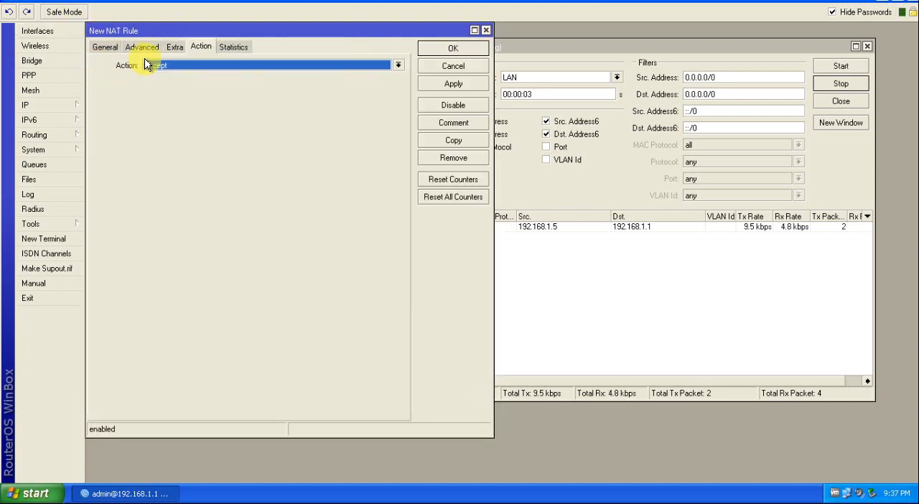
left_click(104, 48)
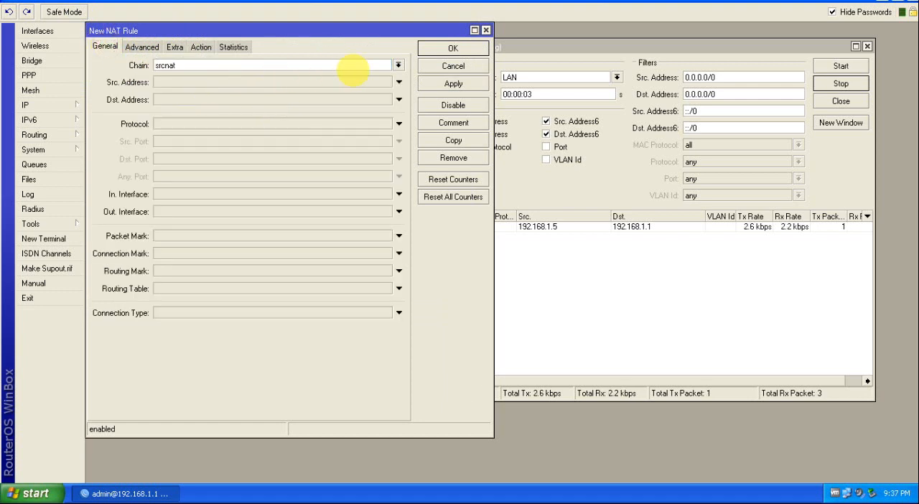
left_click(399, 65)
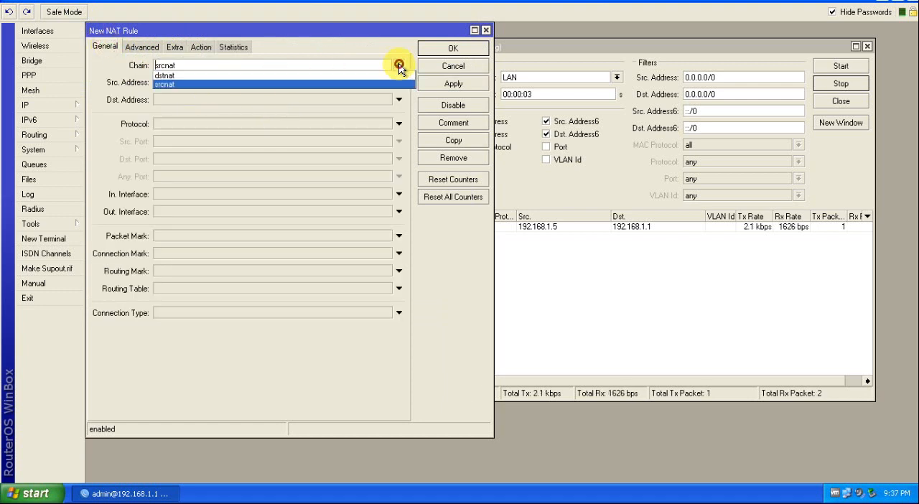
left_click(166, 75)
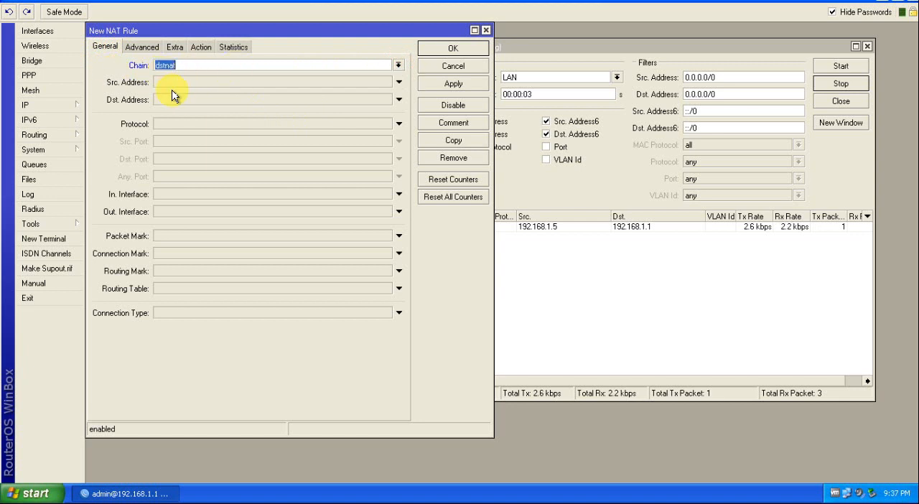
Step: Set the NAT rule's protocol to 6 (tcp) and its destination port to 80
left_click(162, 124)
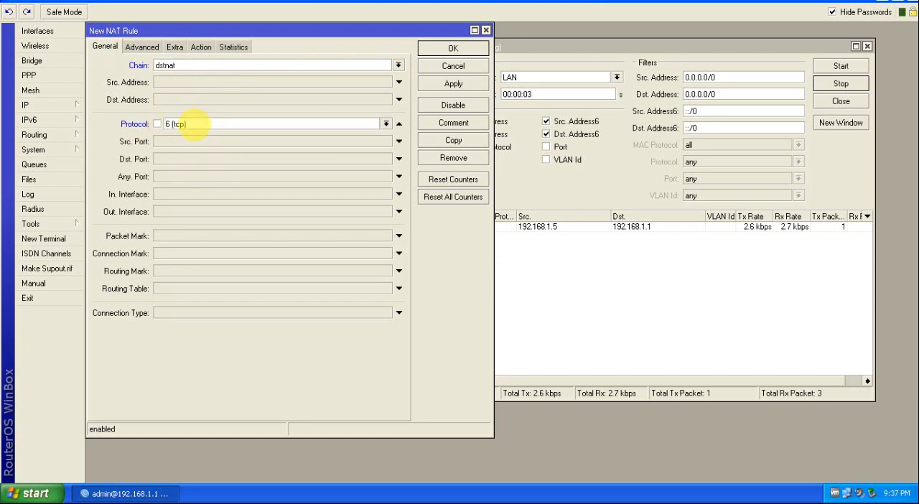
left_click(164, 158)
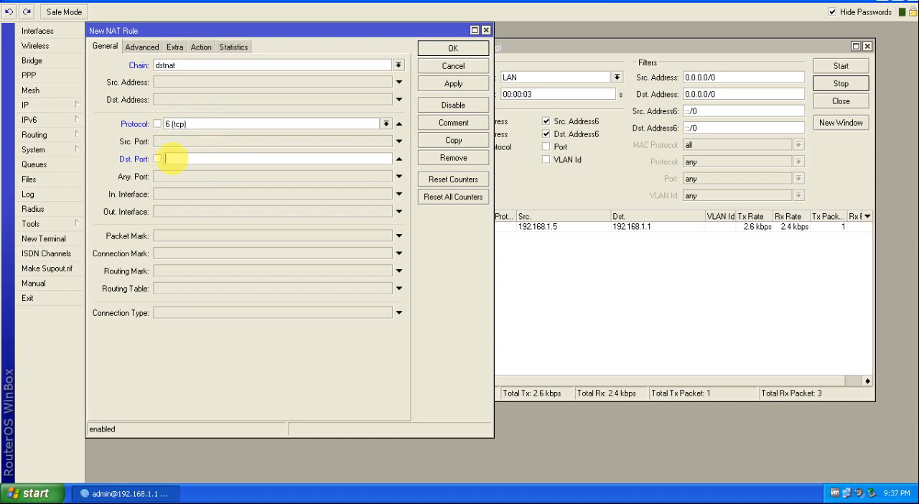
type("80")
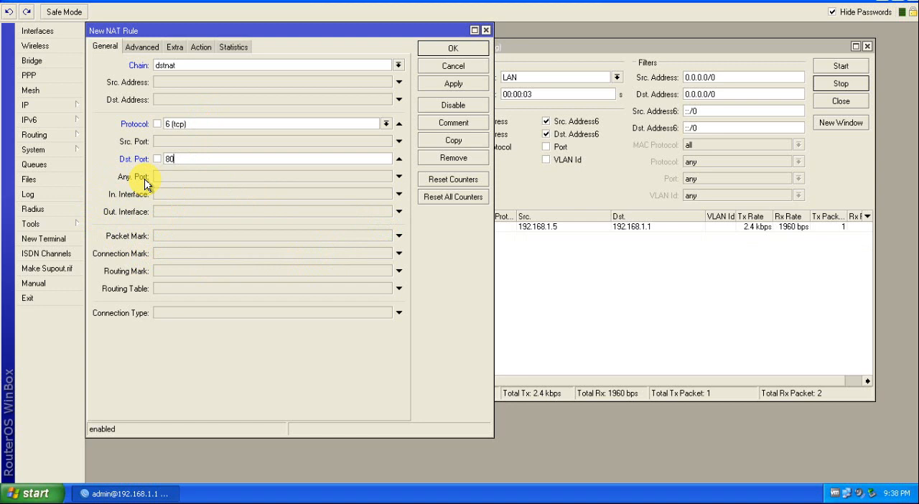
Step: Set the NAT rule's action to redirect to port 8080, review its general settings, and save the rule
left_click(202, 48)
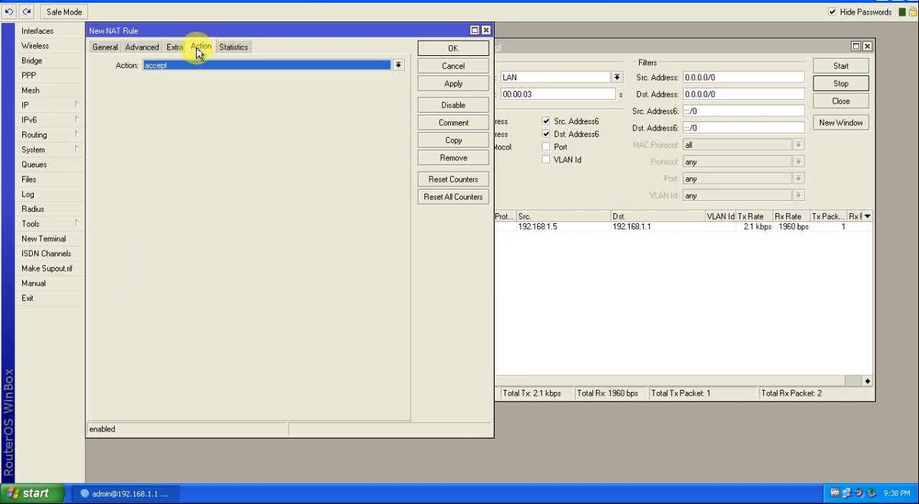
left_click(200, 68)
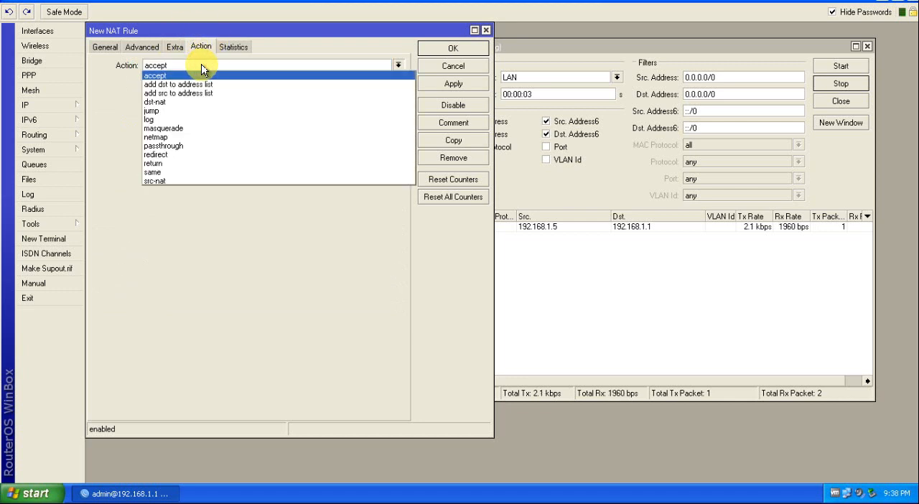
left_click(171, 156)
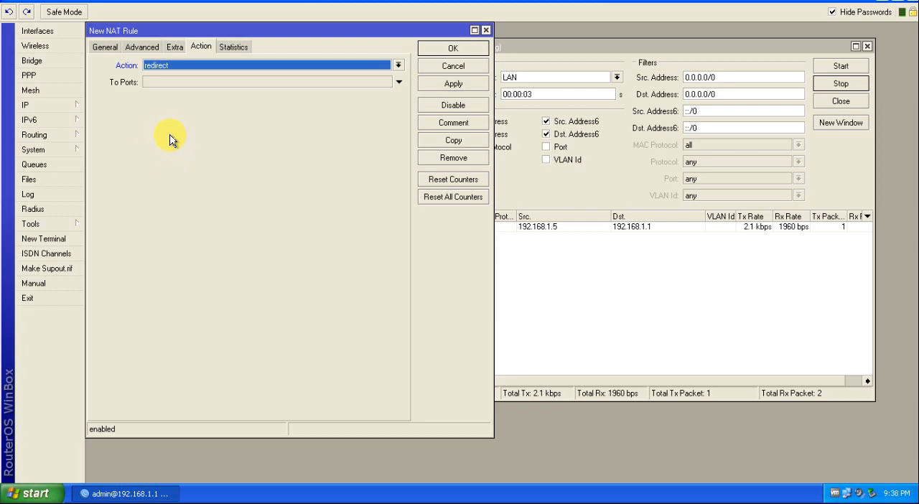
left_click(151, 83)
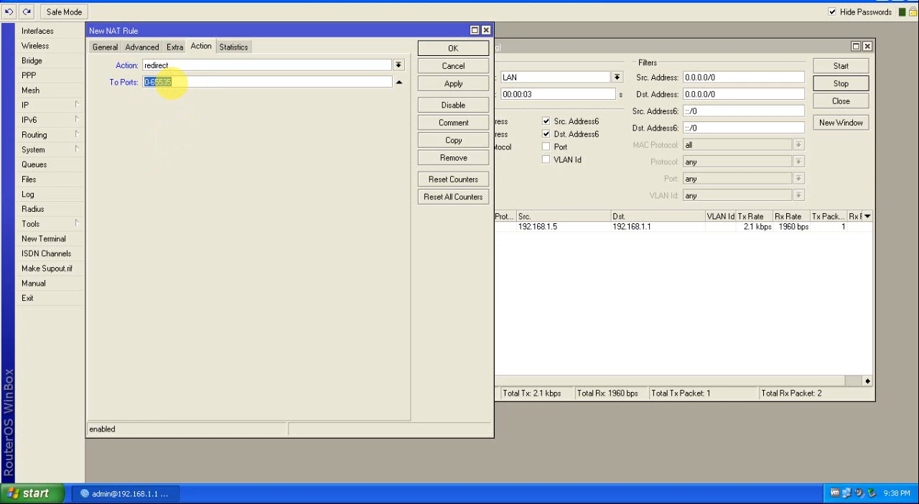
type("8080")
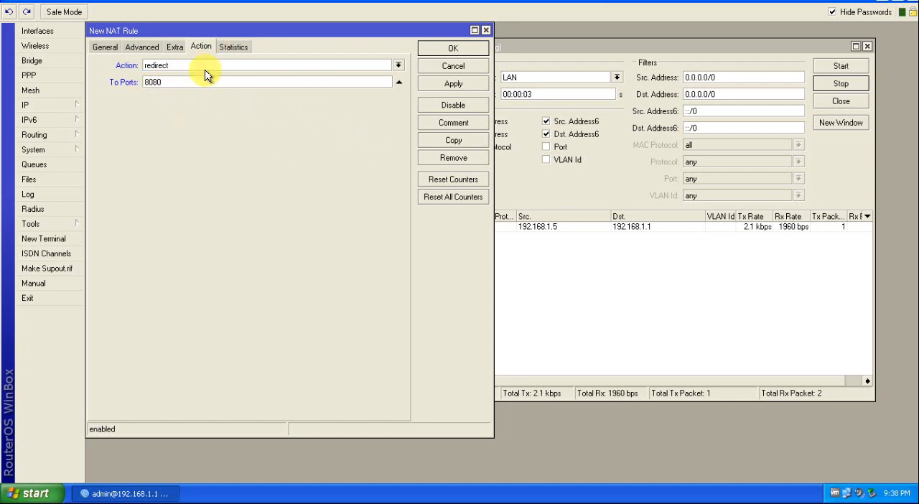
left_click(111, 46)
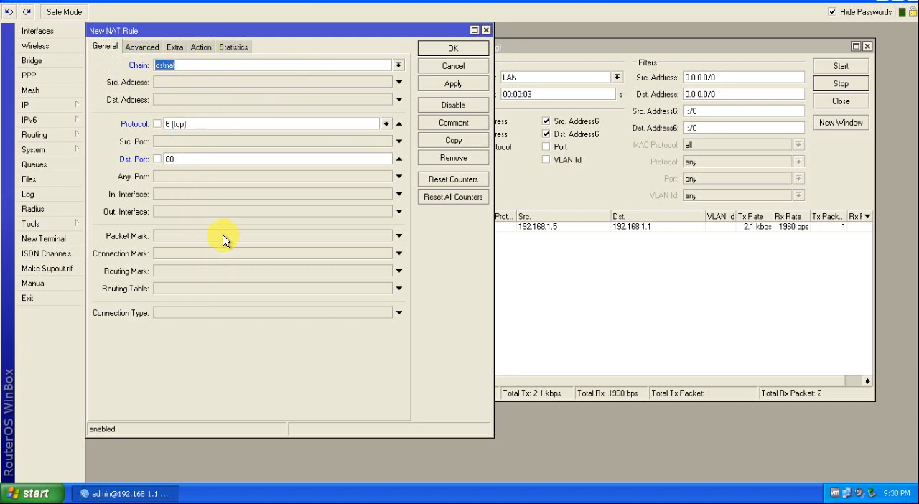
left_click(202, 47)
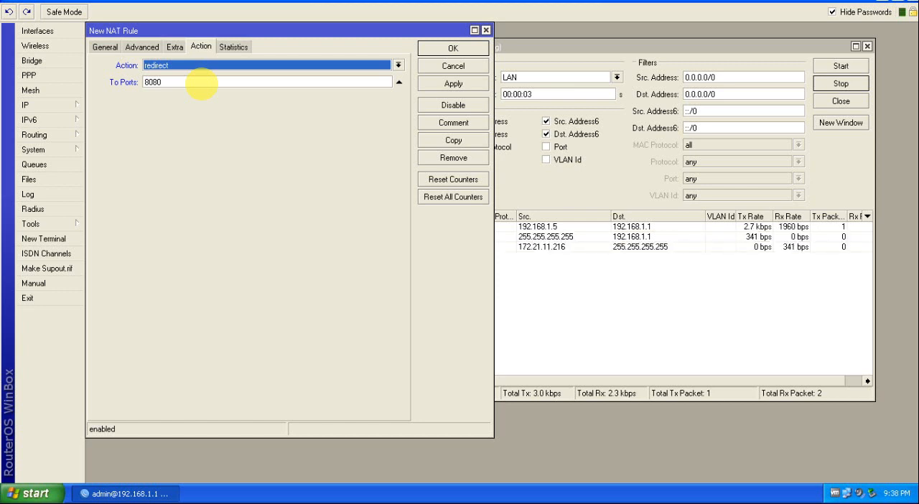
left_click(453, 85)
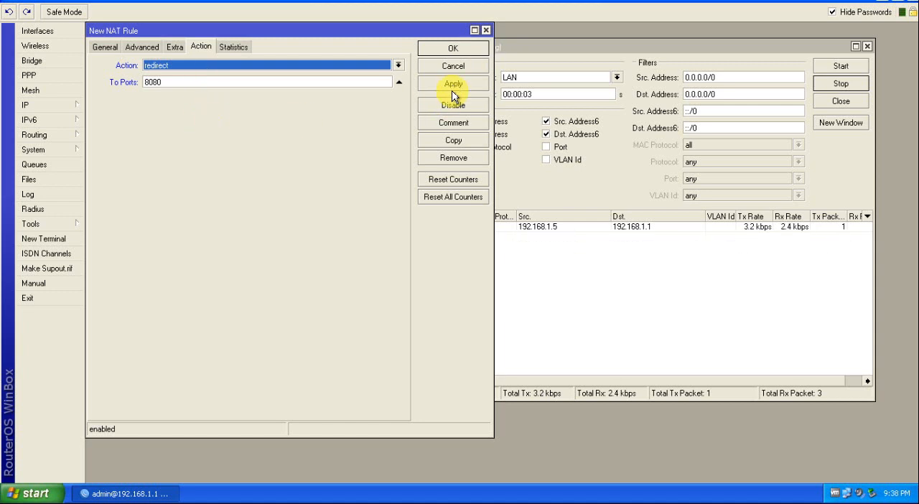
left_click(448, 48)
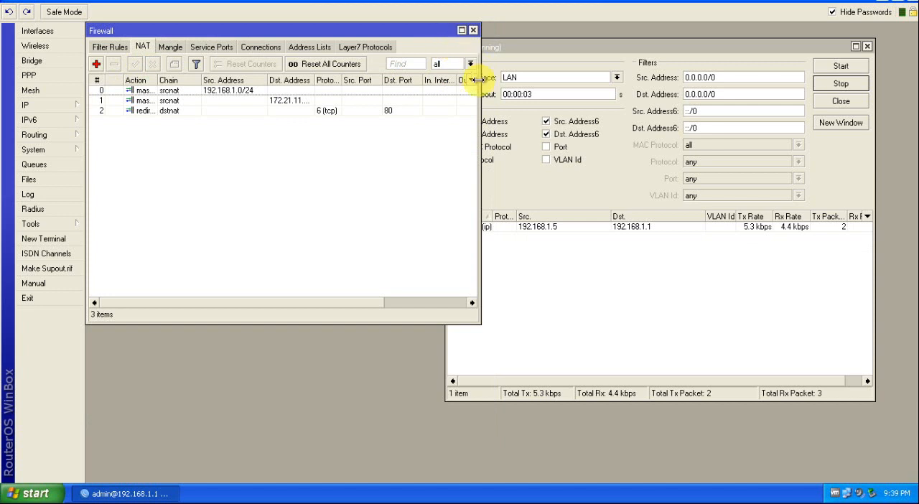
left_click(168, 111)
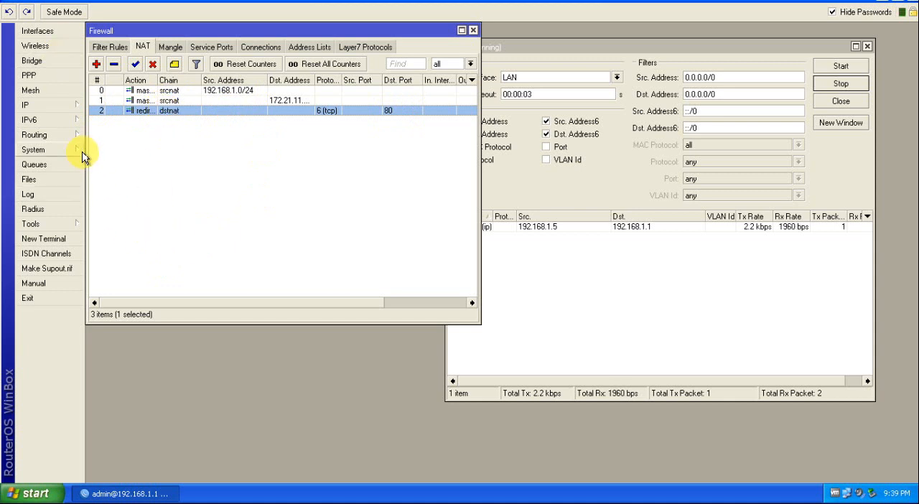
Step: Check the IP web proxy's status and clear all of its cache
left_click(52, 105)
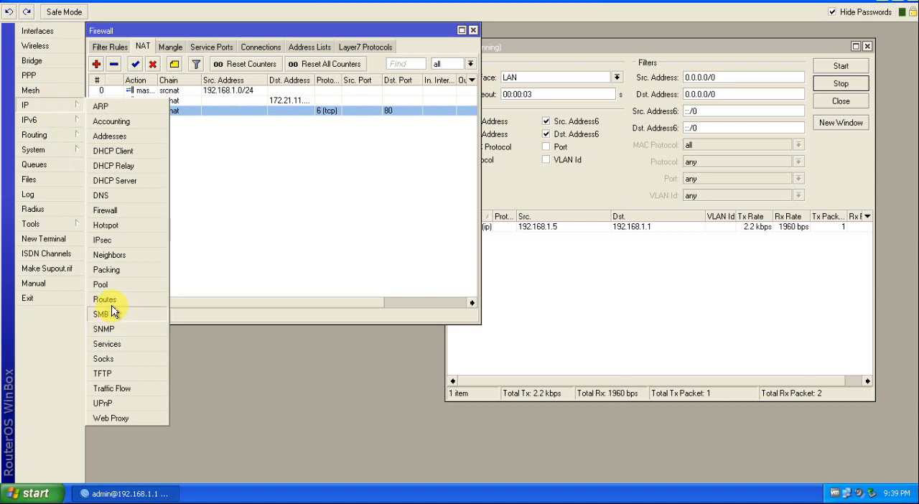
left_click(109, 418)
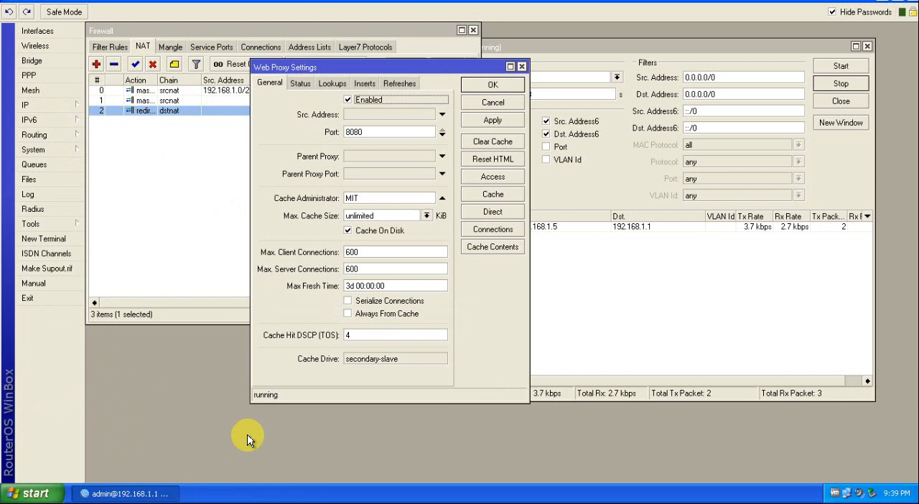
left_click(298, 84)
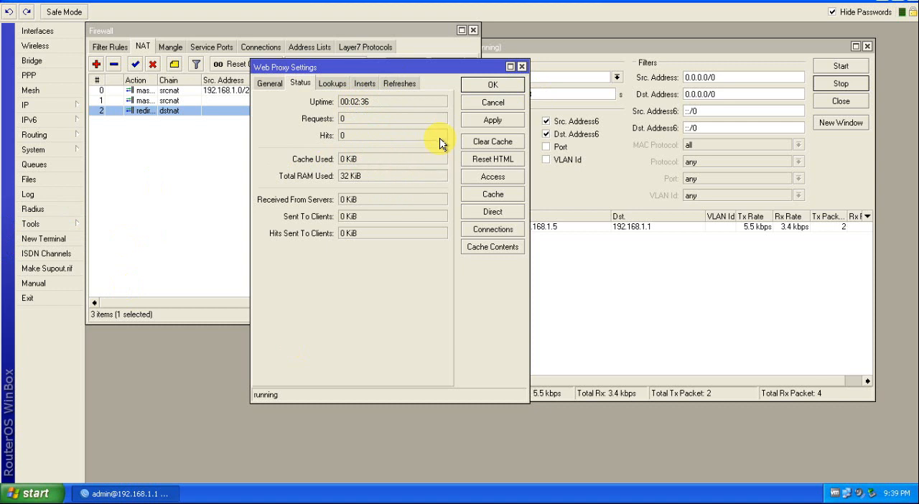
left_click(492, 144)
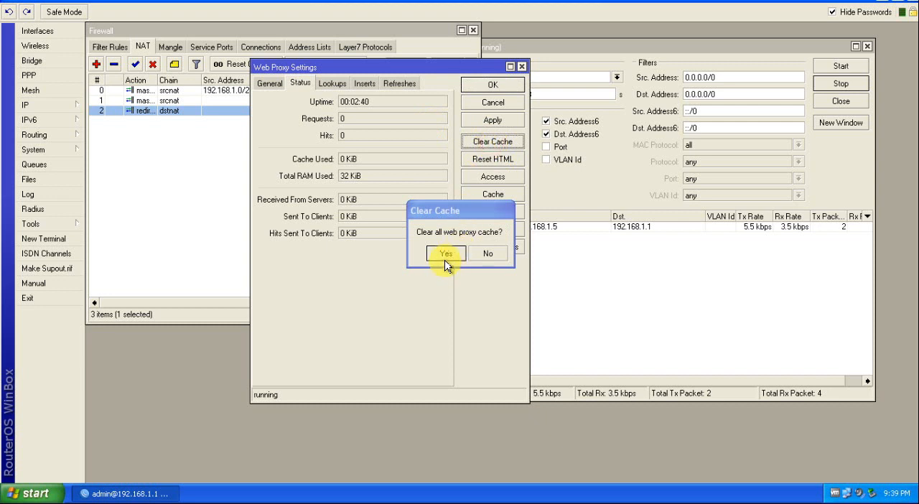
left_click(445, 255)
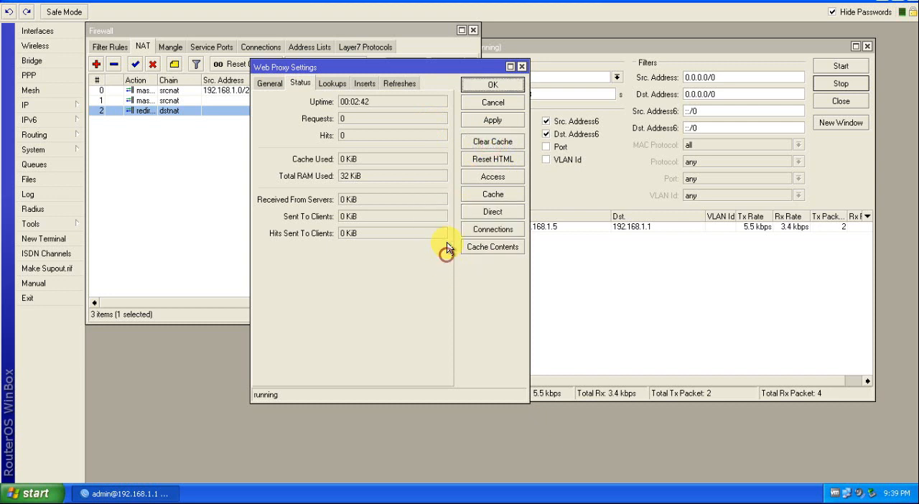
Step: Reset the web proxy's HTML pages and close its settings with OK
left_click(482, 162)
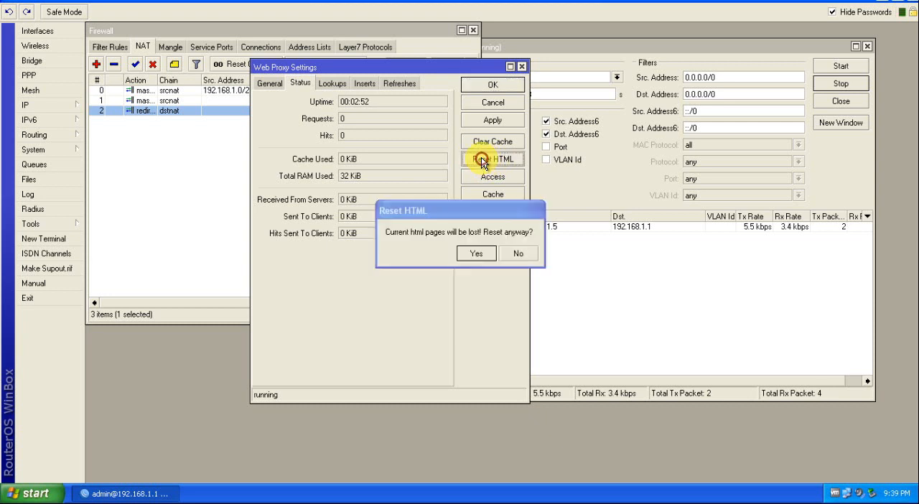
left_click(479, 256)
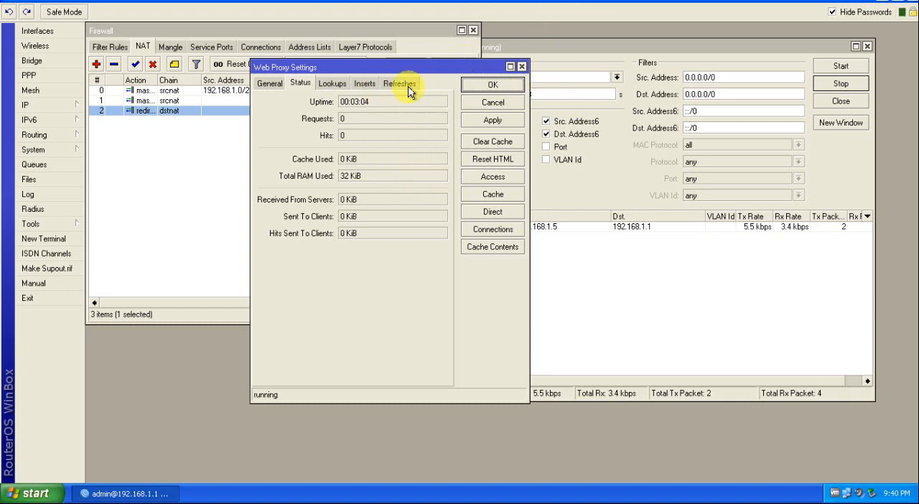
left_click_drag(397, 69, 492, 75)
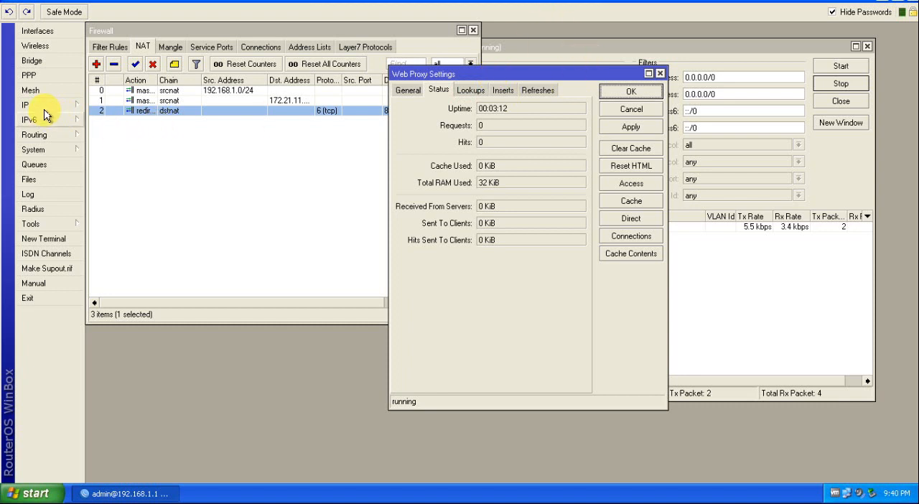
left_click(648, 90)
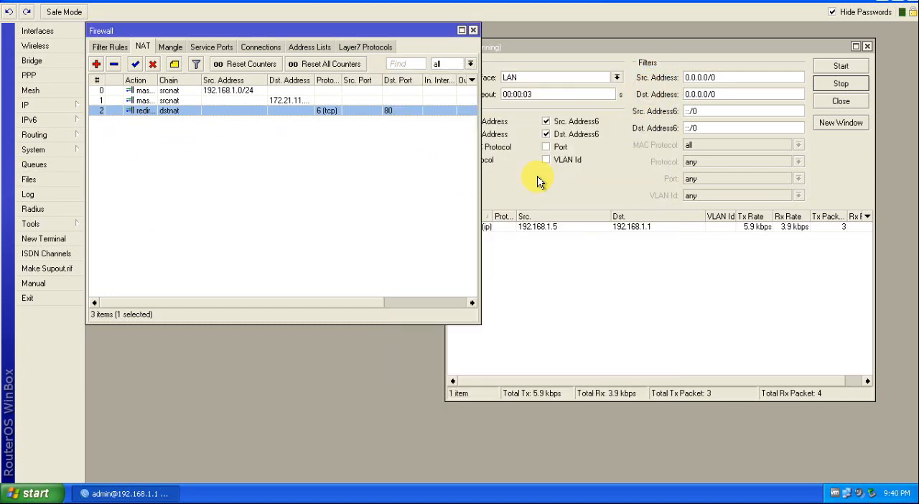
Step: Start a new firewall filter rule with its chain set to input
left_click(32, 108)
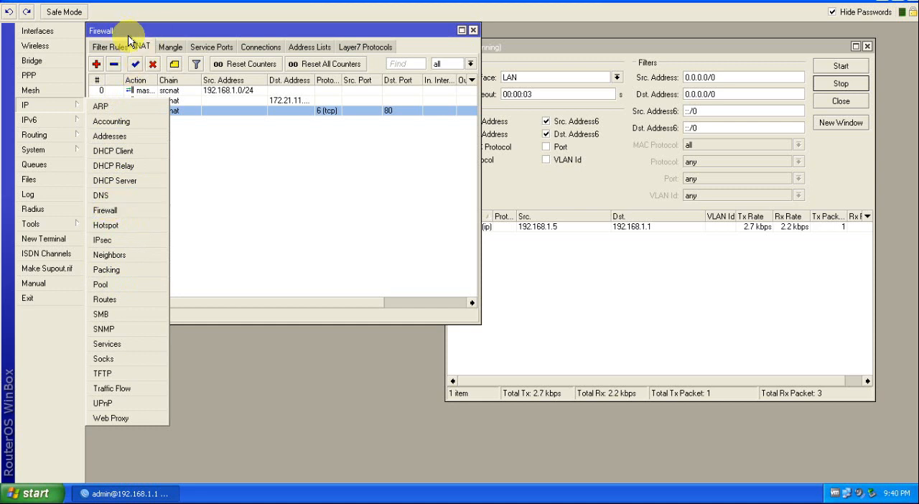
left_click(106, 209)
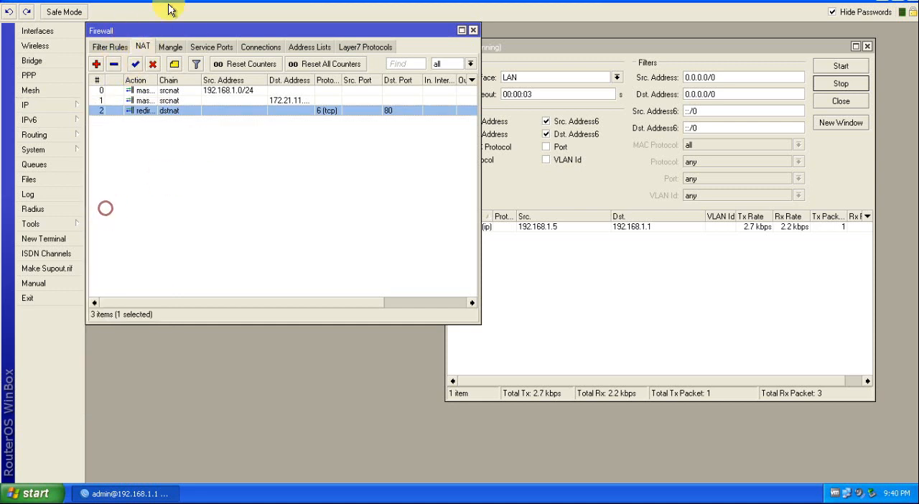
left_click(107, 47)
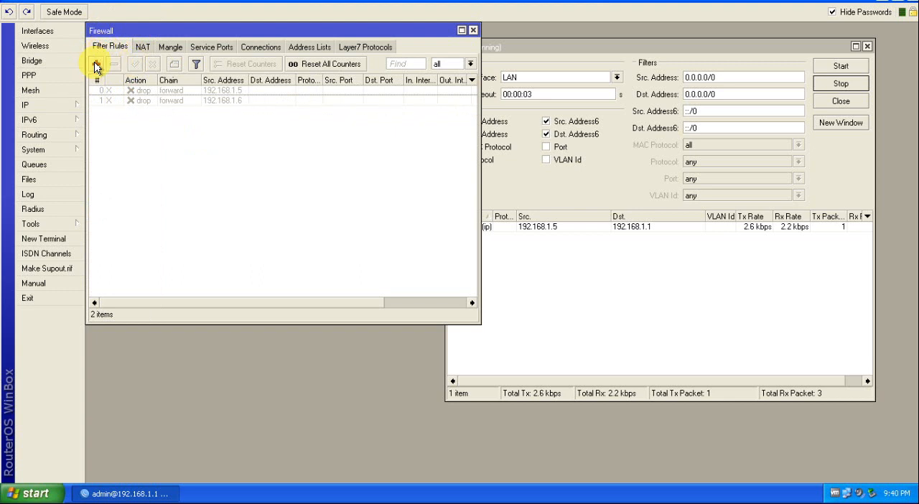
left_click(96, 65)
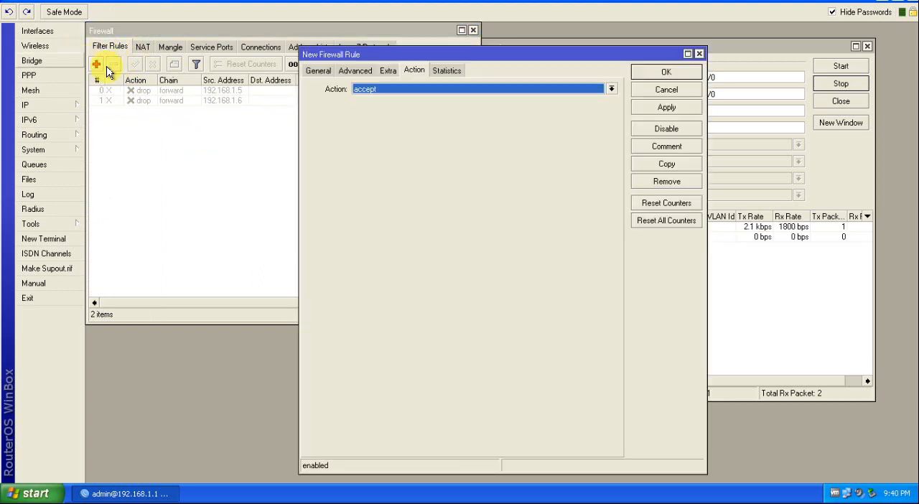
left_click(318, 70)
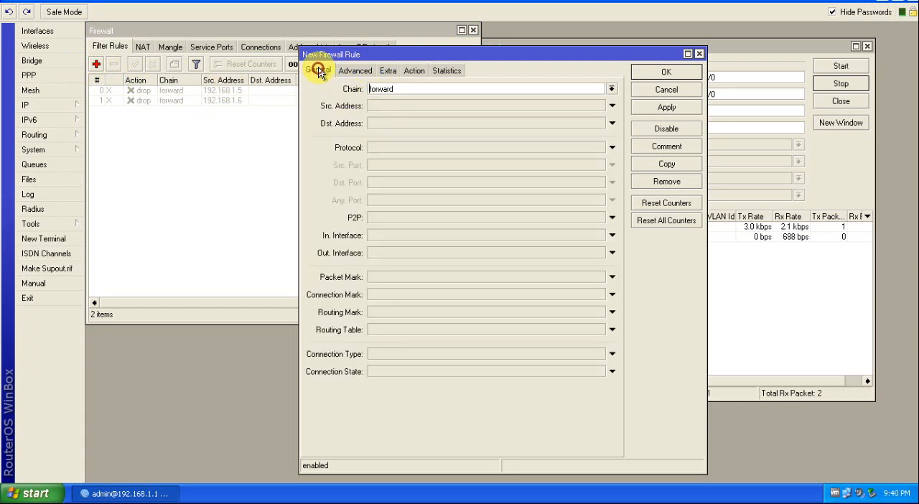
left_click(612, 89)
left_click(379, 108)
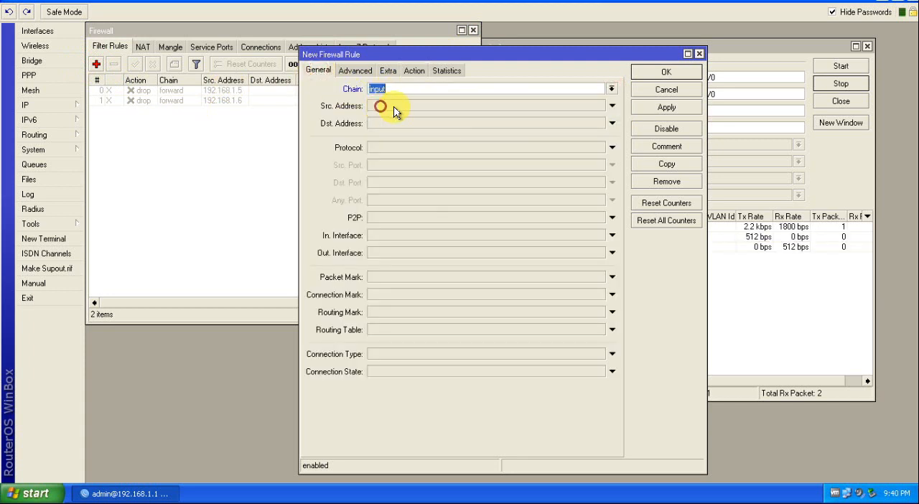
Step: Match the filter rule to source address 0.0.0.0, protocol tcp, destination port 8080 and incoming interface WAN
left_click(445, 106)
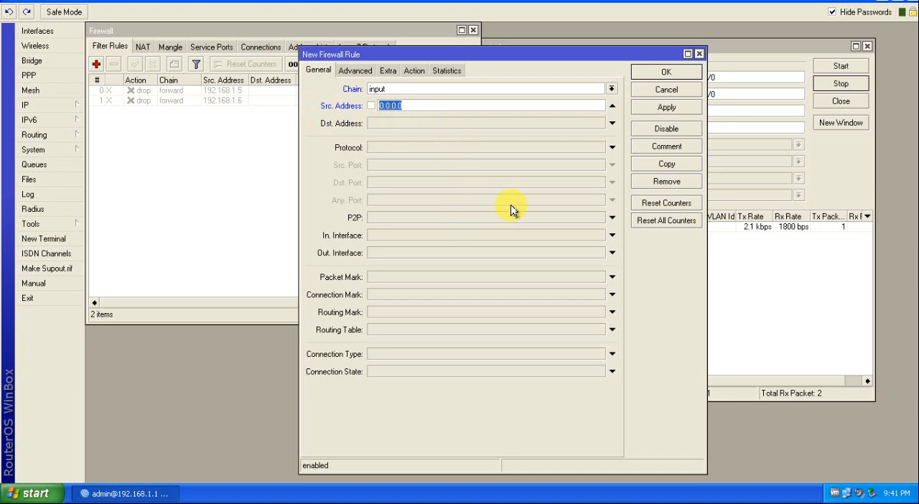
left_click(398, 148)
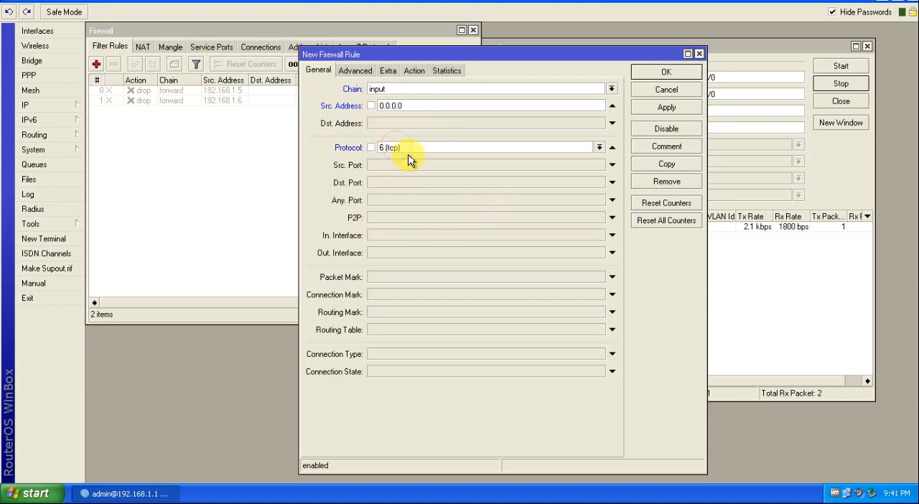
left_click(382, 185)
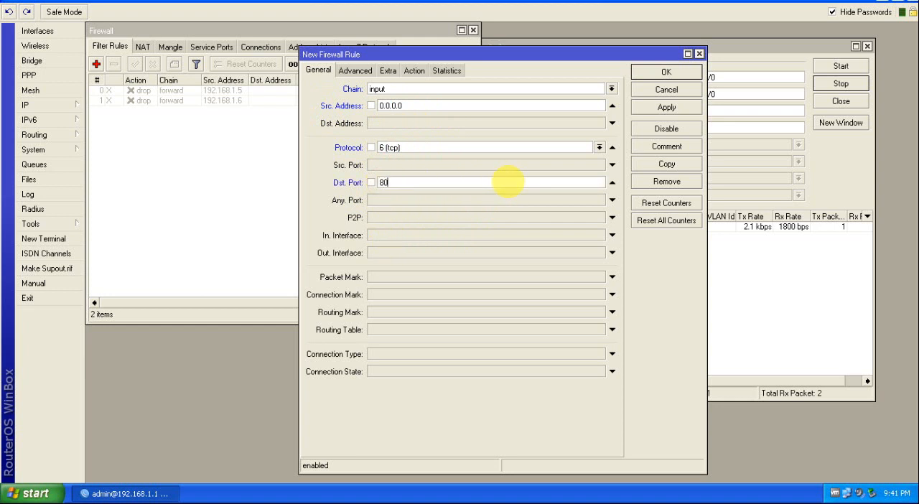
left_click(379, 234)
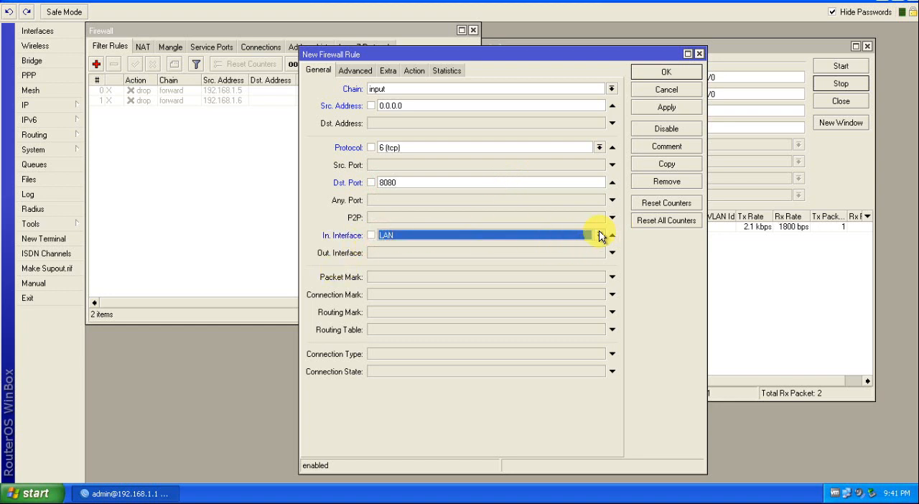
left_click(599, 235)
left_click(389, 255)
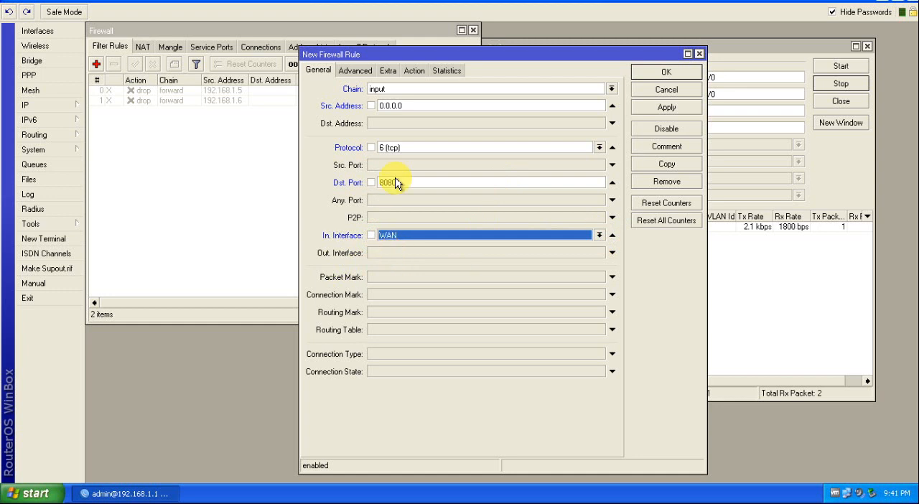
Step: Set the filter rule's action to drop, then apply and save the rule
left_click(414, 71)
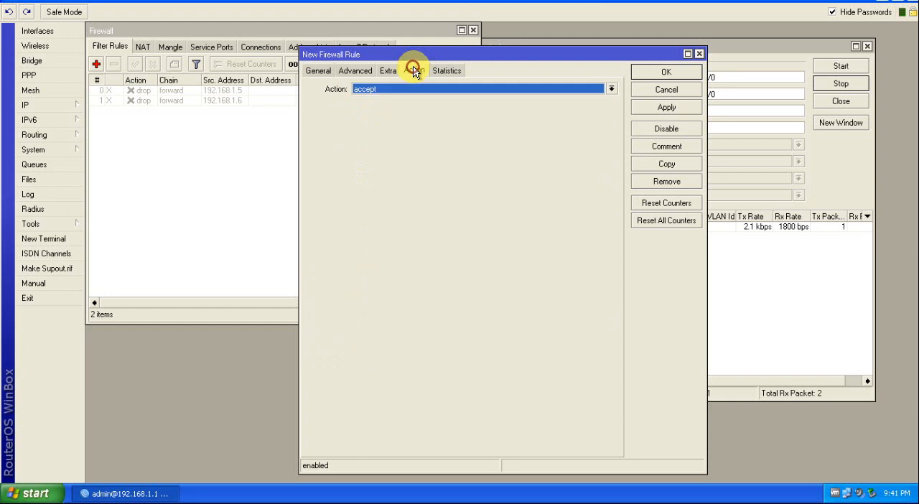
left_click(433, 88)
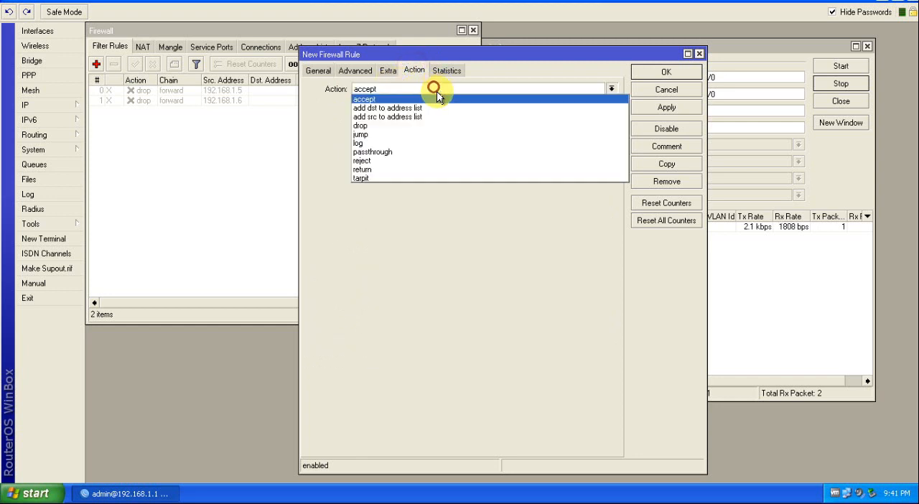
left_click(358, 126)
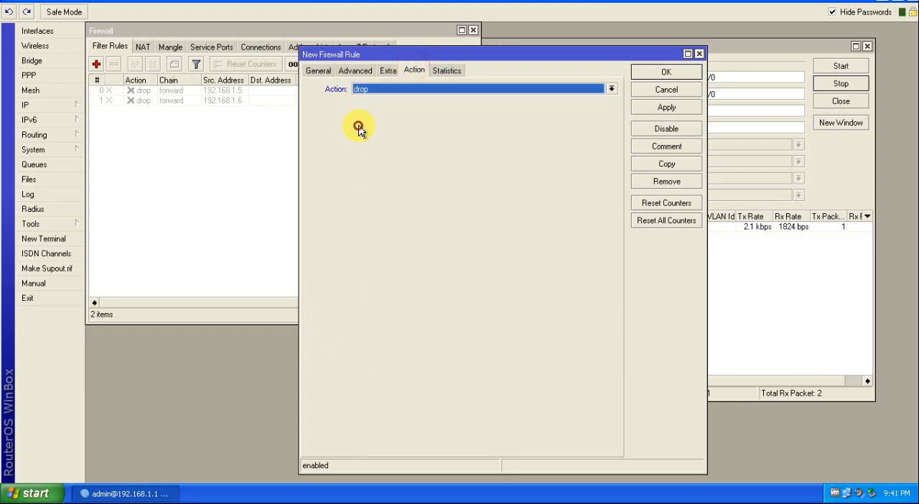
left_click(667, 107)
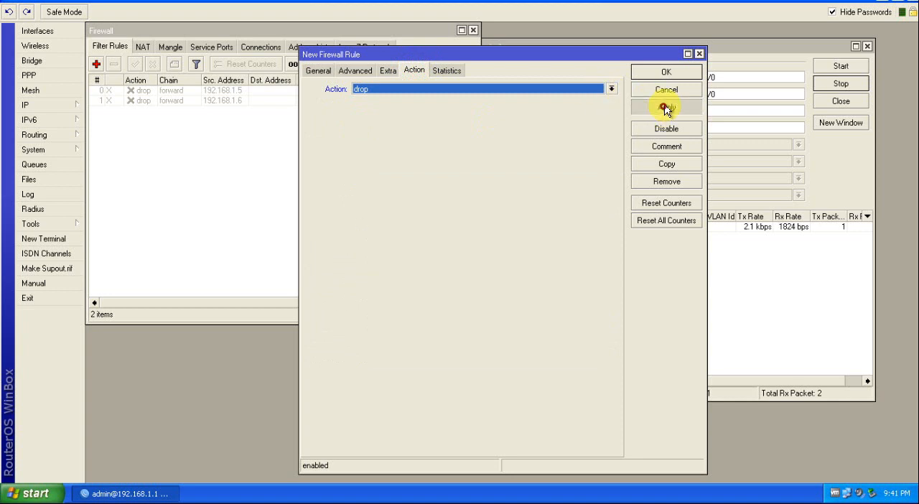
left_click(666, 72)
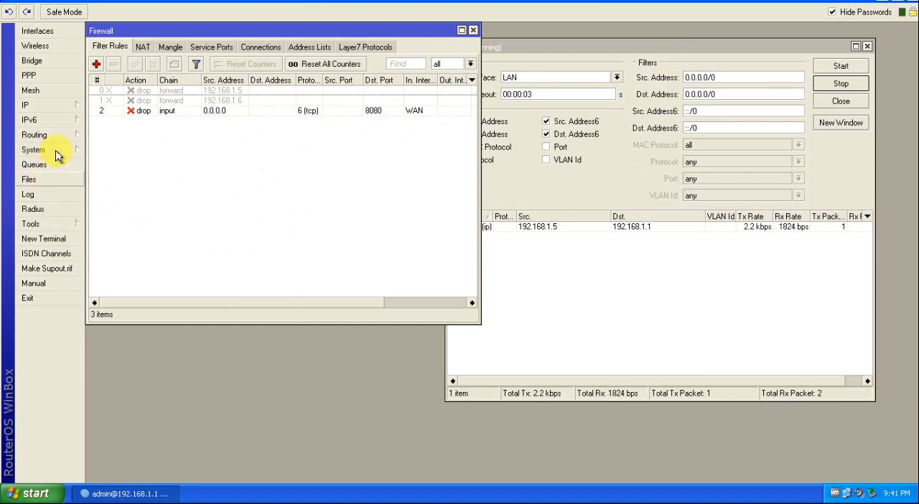
Step: Open the system's store list and check the secondary-slave disk and the stores kept on it
left_click(28, 150)
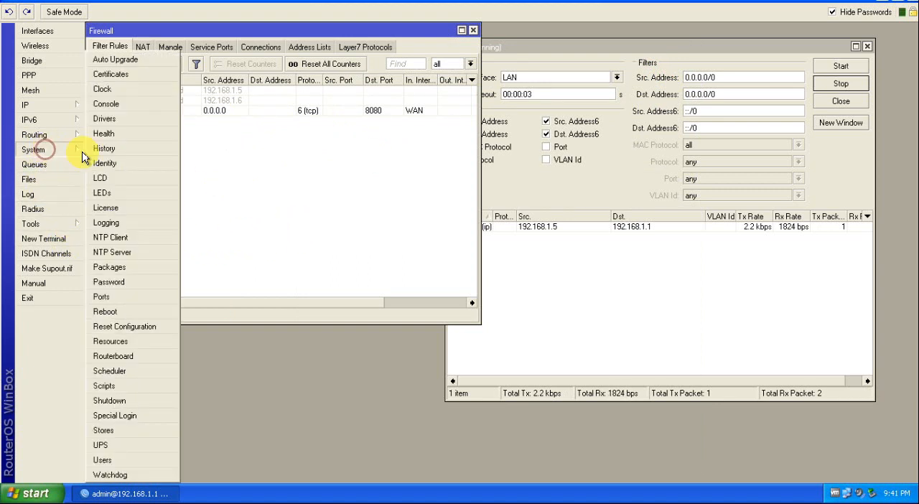
left_click(103, 431)
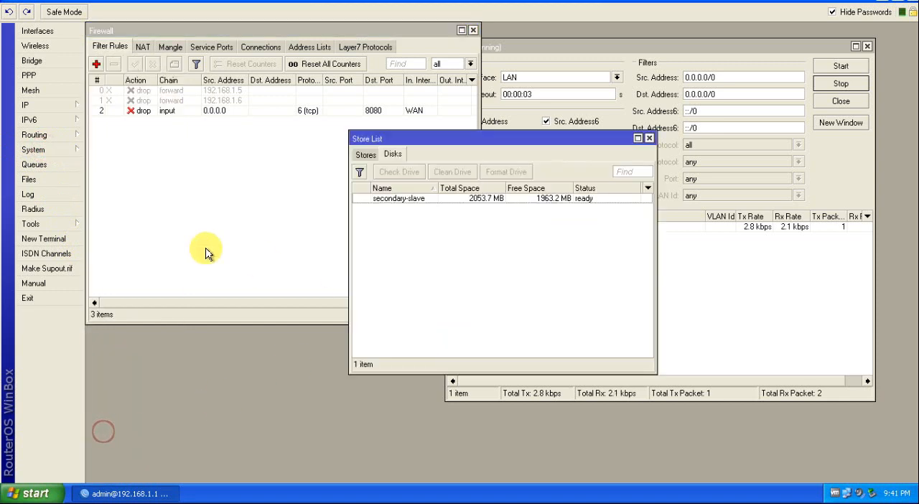
left_click(392, 196)
left_click_drag(473, 138, 308, 105)
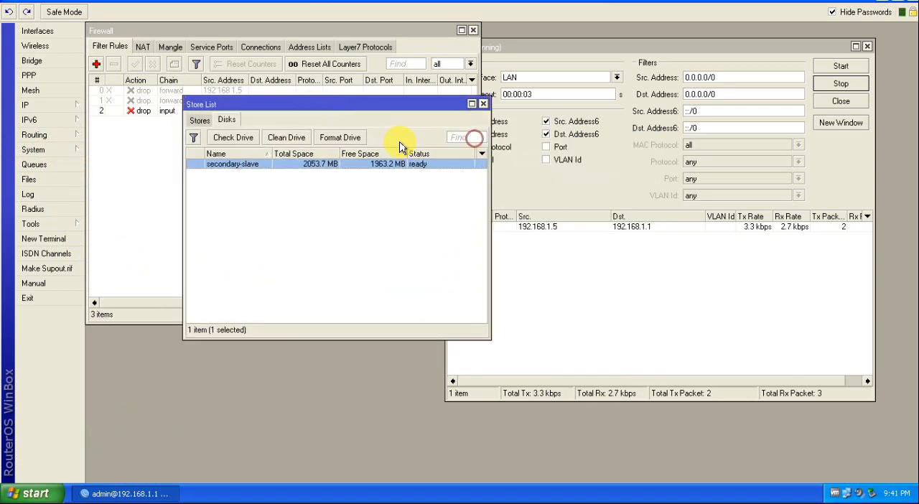
left_click(202, 119)
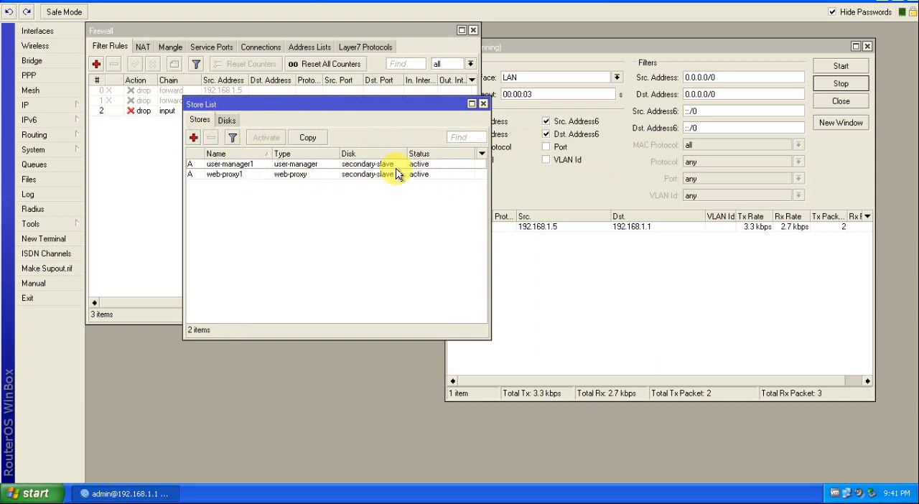
Step: Try to activate the web-proxy1 store in the store list
left_click(231, 165)
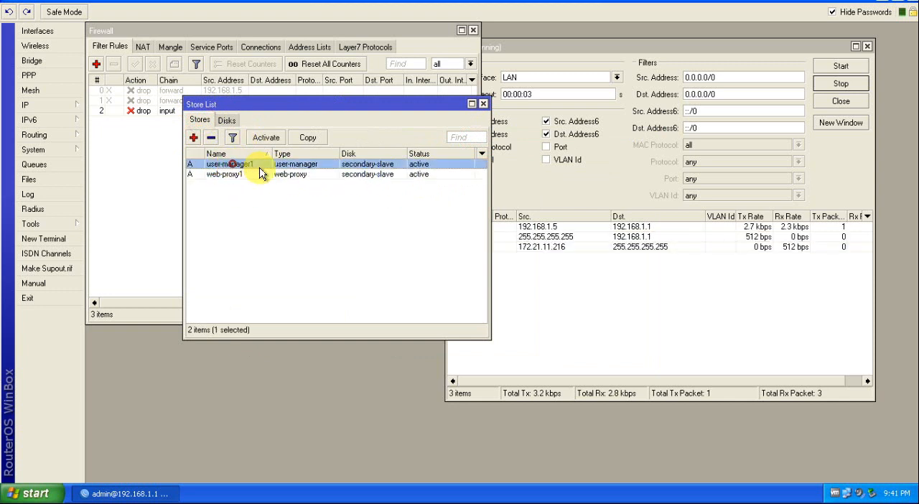
left_click(224, 175)
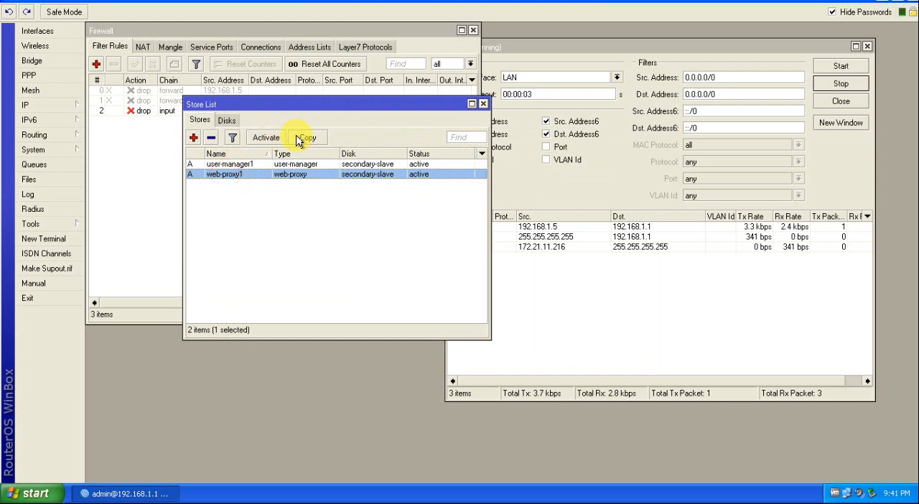
left_click(264, 137)
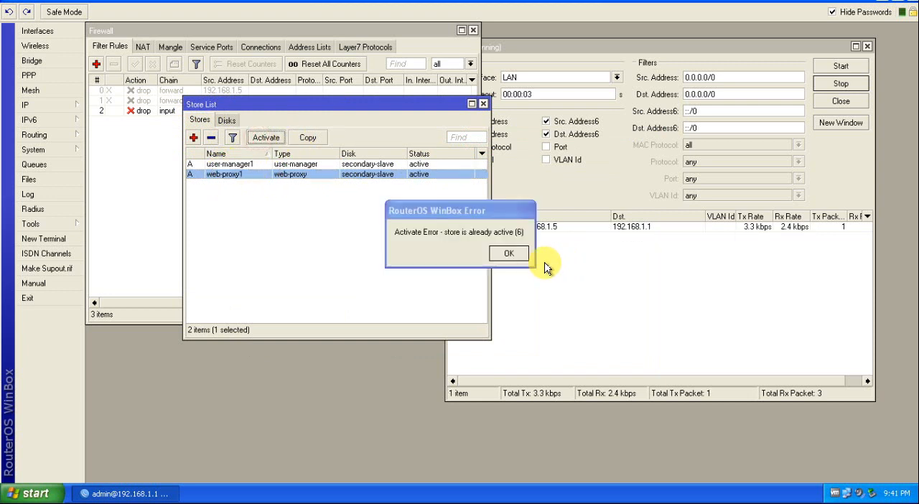
left_click(509, 251)
left_click(244, 164)
left_click(231, 174)
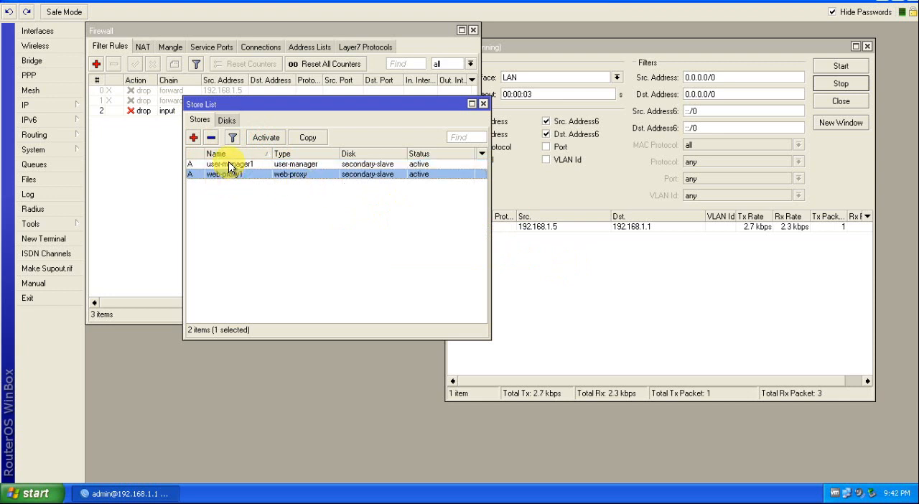
Step: Copy the user-manager1 store to the secondary-slave disk with Activate enabled
left_click(230, 165)
left_click(308, 137)
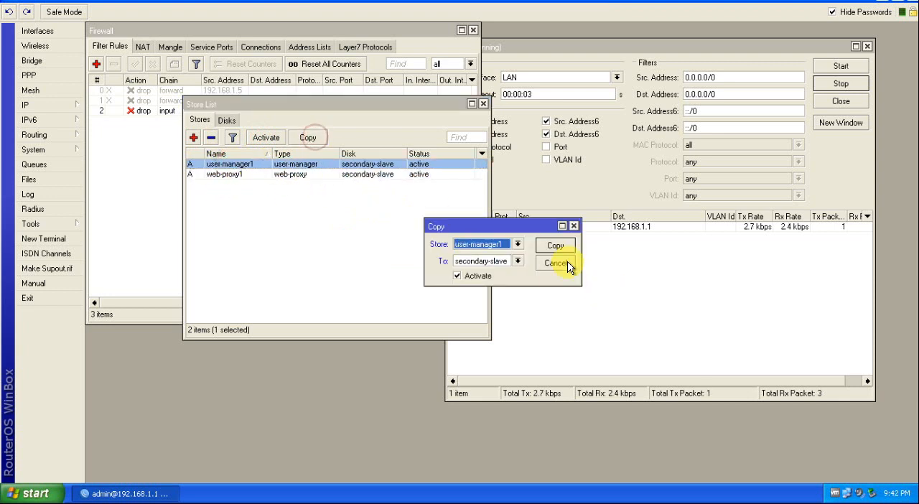
left_click(551, 245)
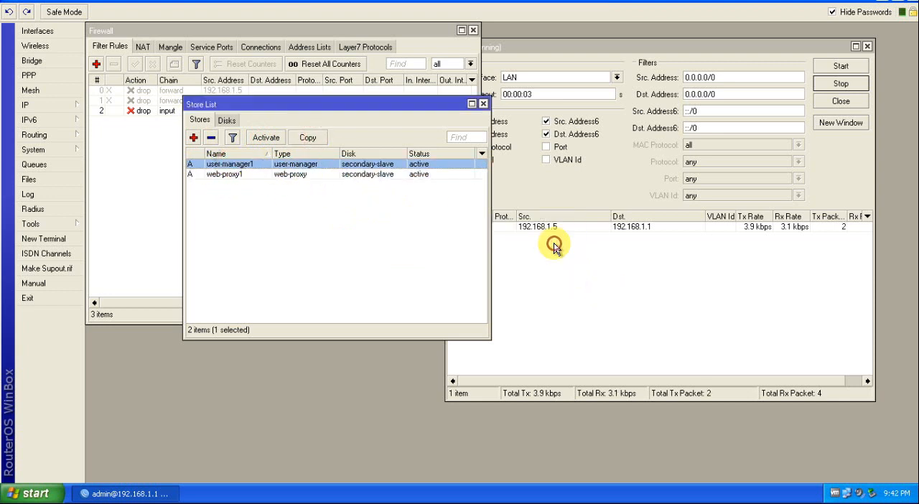
Step: Try to copy the user-manager1 store to web-proxy1 with Activate enabled
left_click(307, 137)
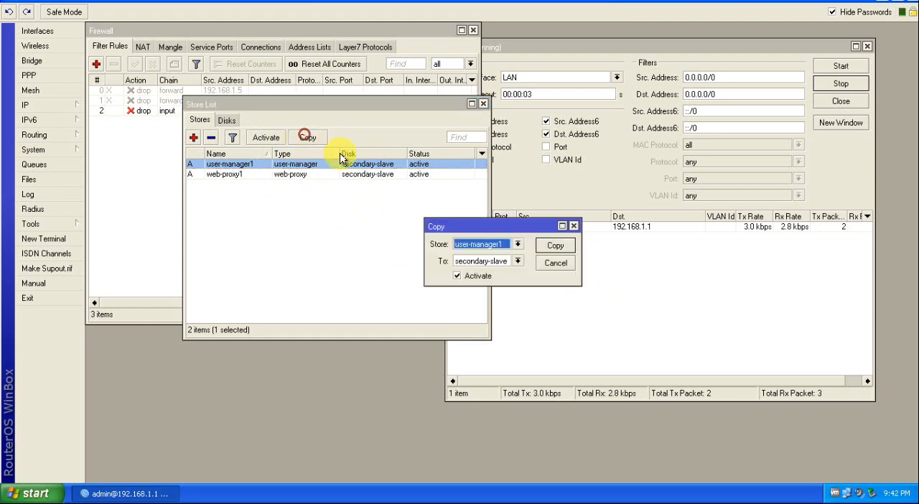
left_click(516, 261)
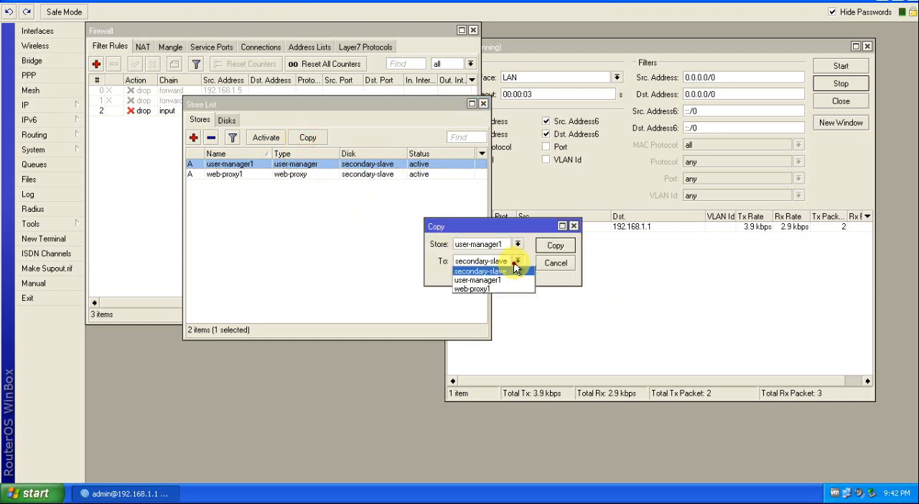
left_click(474, 289)
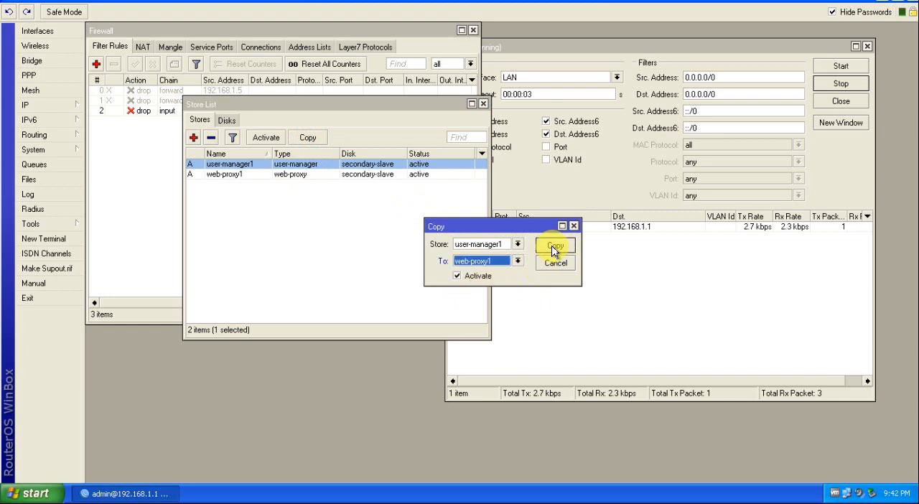
left_click(555, 245)
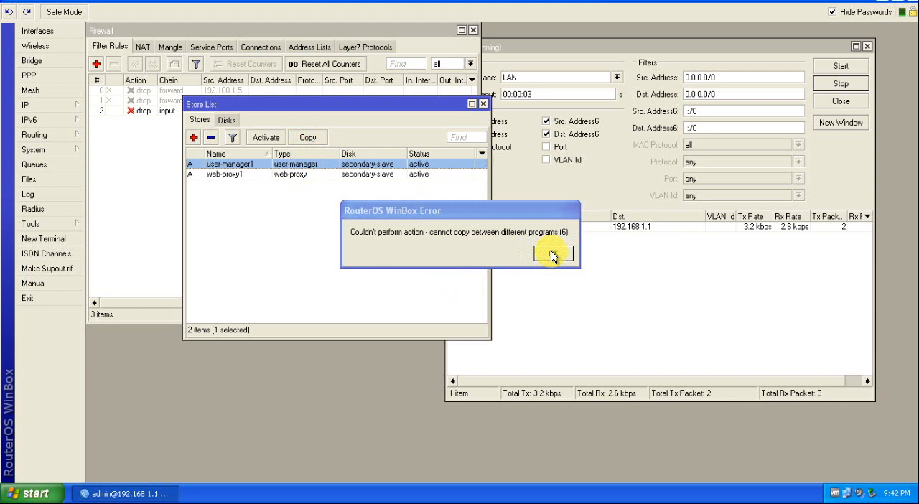
left_click(552, 255)
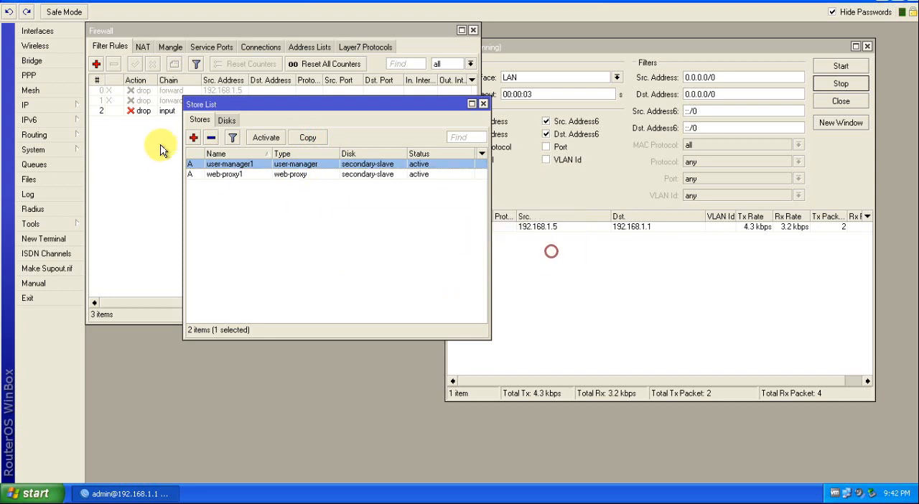
Step: Reset the copy destination to secondary-slave and copy the user-manager1 store there again
left_click(305, 138)
left_click(511, 264)
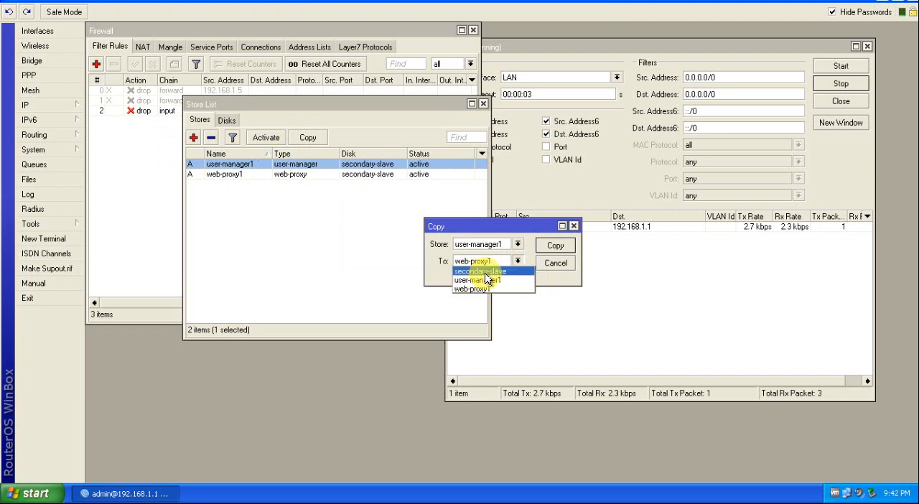
left_click(497, 272)
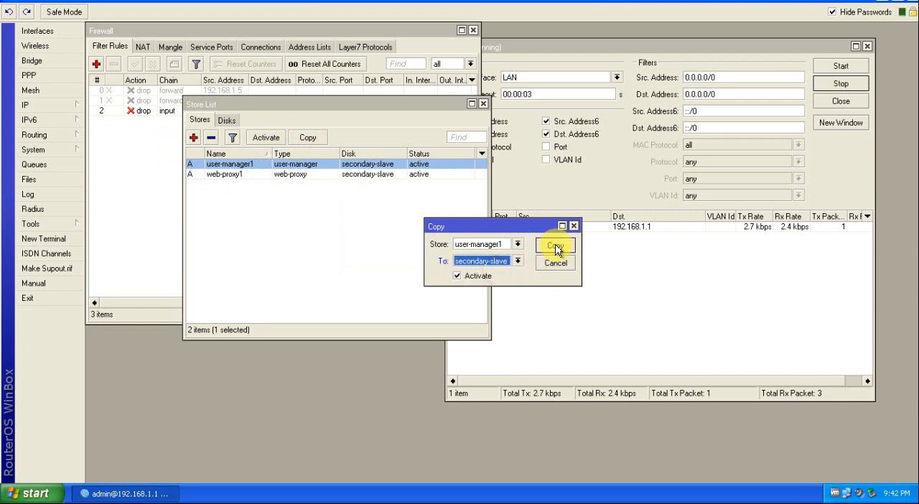
left_click(555, 246)
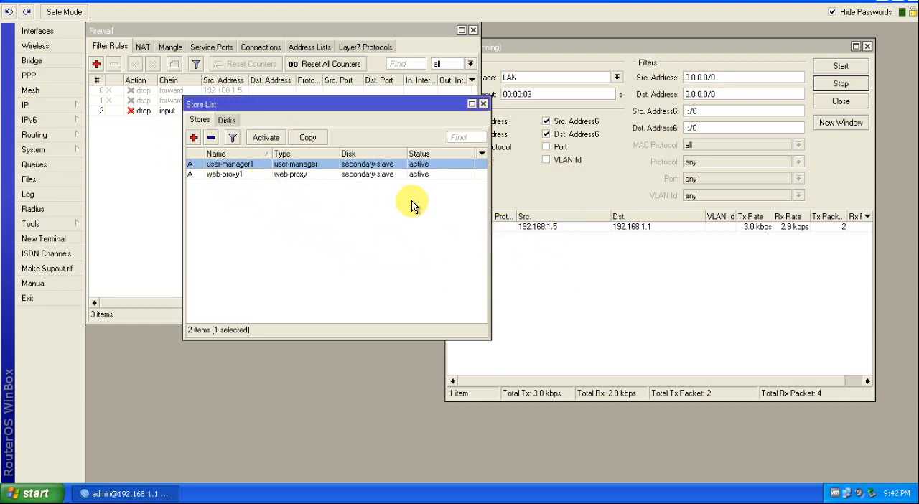
Step: With the web-proxy1 store selected in the list, run the copy of user-manager1 to secondary-slave once more
left_click(229, 175)
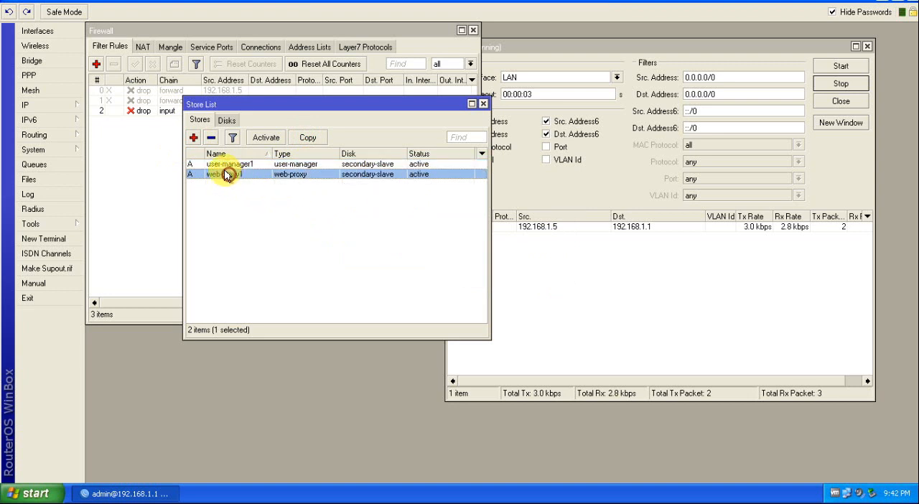
left_click(308, 138)
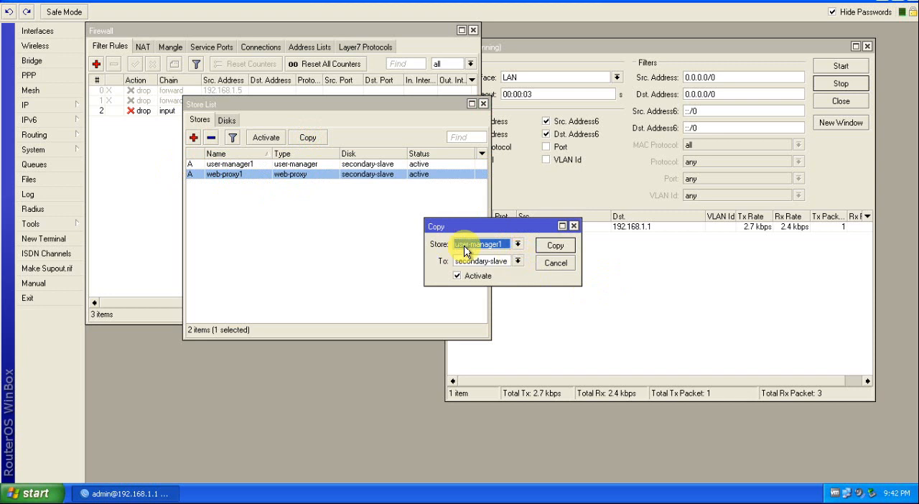
left_click(552, 247)
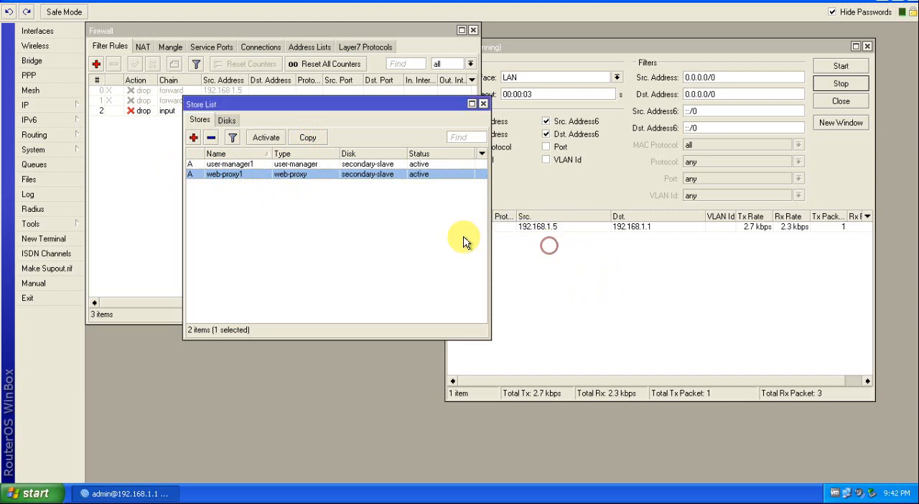
left_click(262, 209)
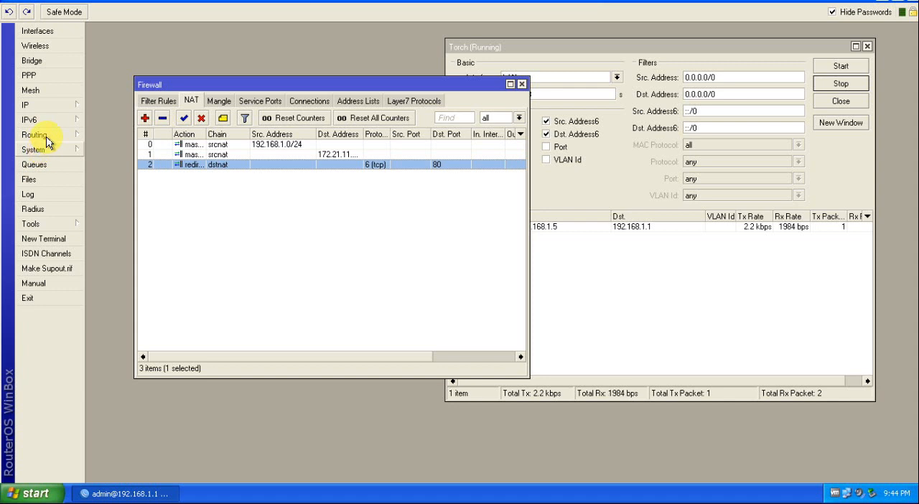
Step: Open the IP web proxy settings and view their status figures
left_click(48, 106)
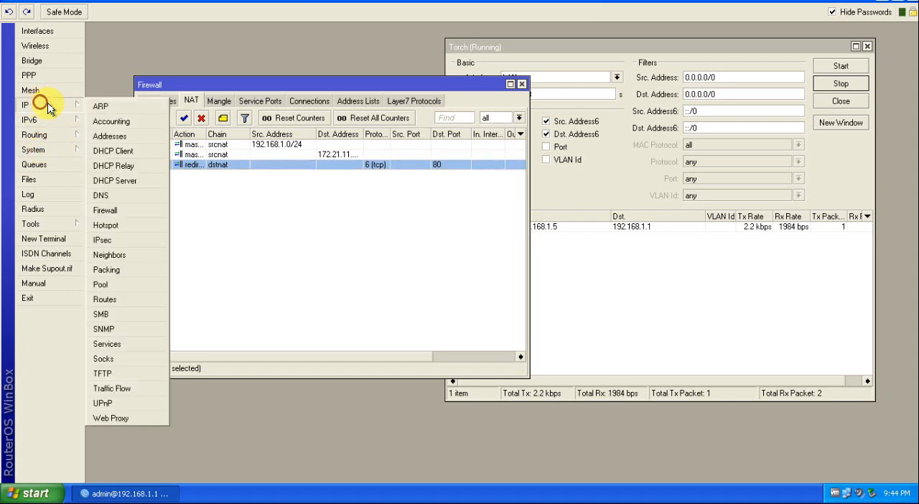
left_click(106, 420)
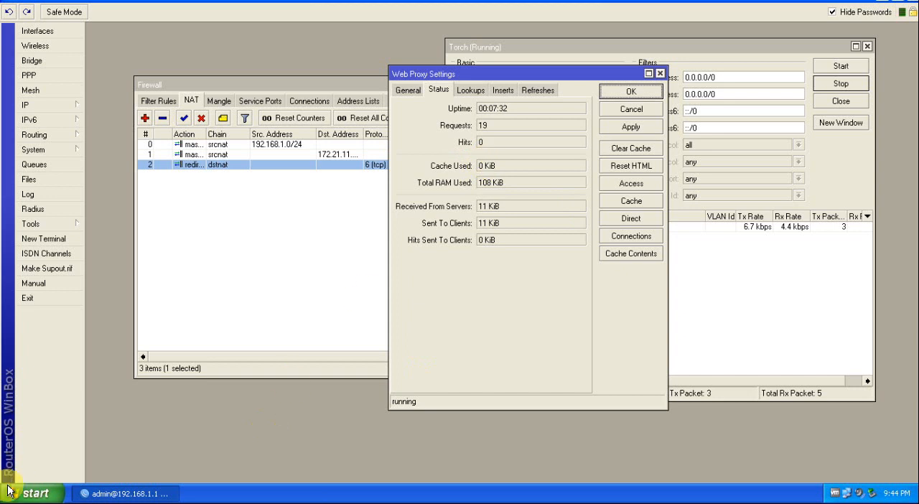
Step: Switch to Firefox and load youtube.com, reloading the page once to test traffic through the web proxy
left_click(30, 493)
left_click(26, 222)
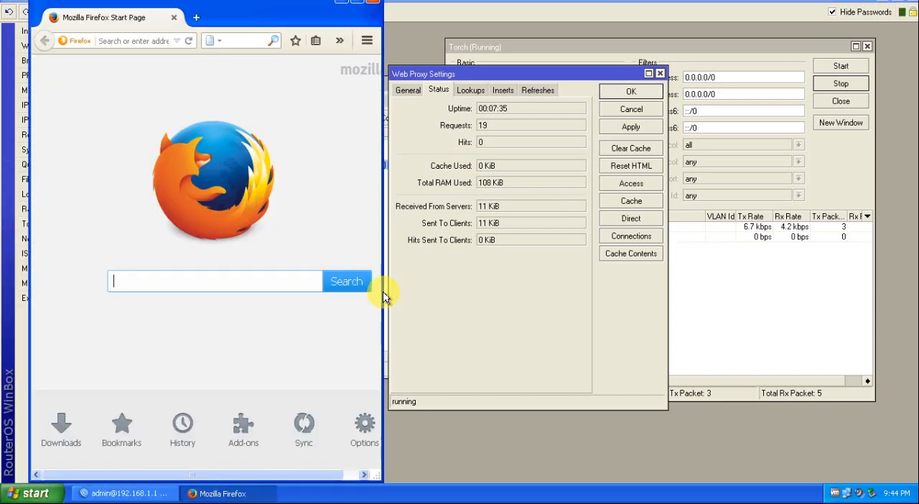
left_click(150, 41)
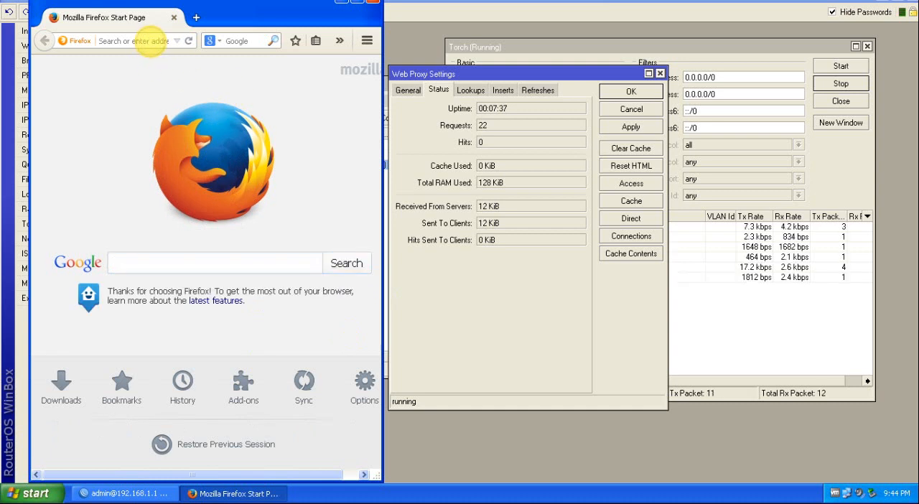
type("youtube.com/")
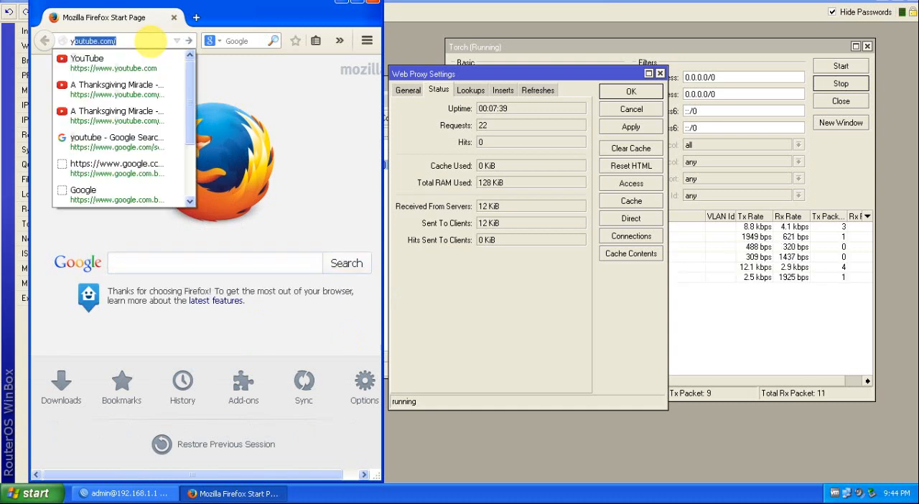
key("Return")
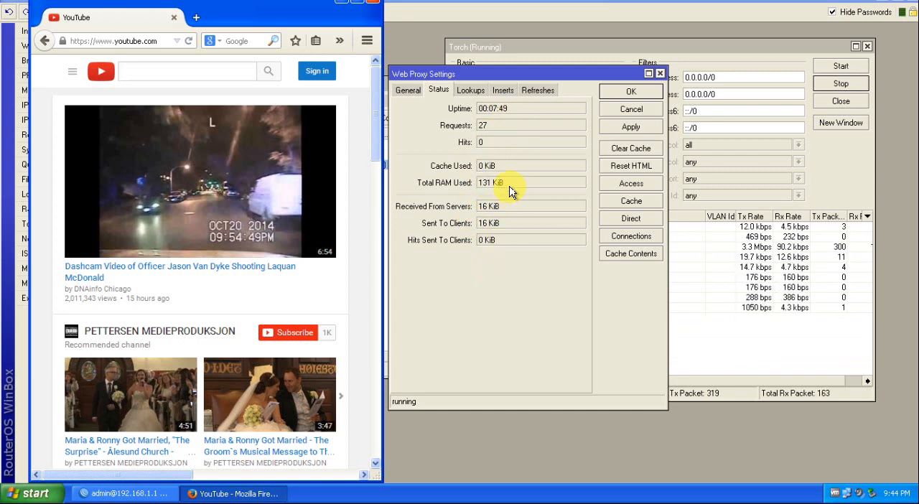
left_click(136, 41)
key("Return")
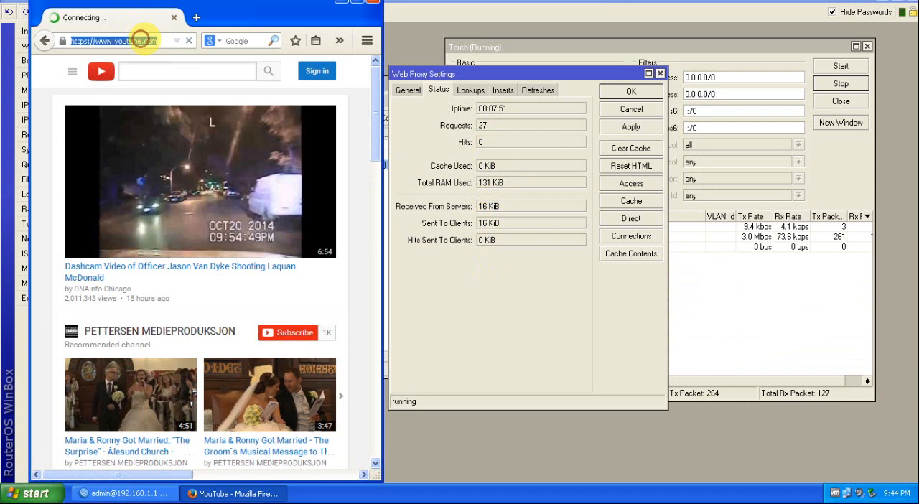
type("f")
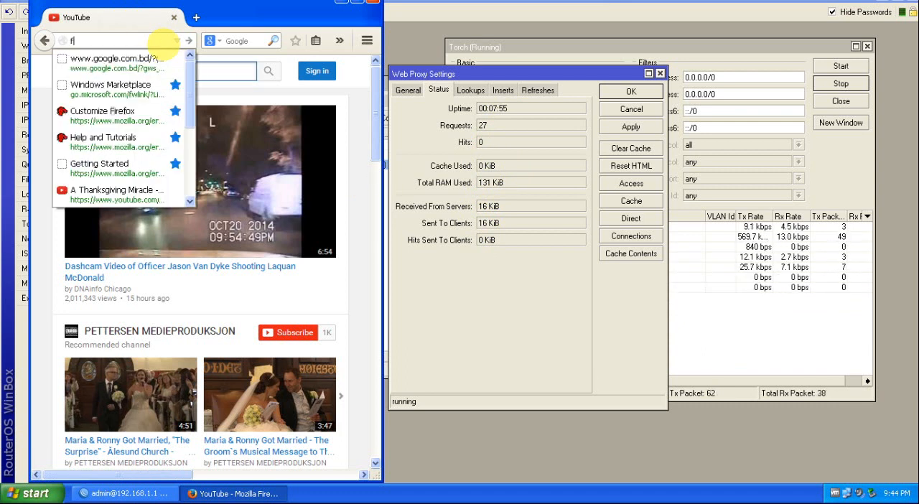
key("Return")
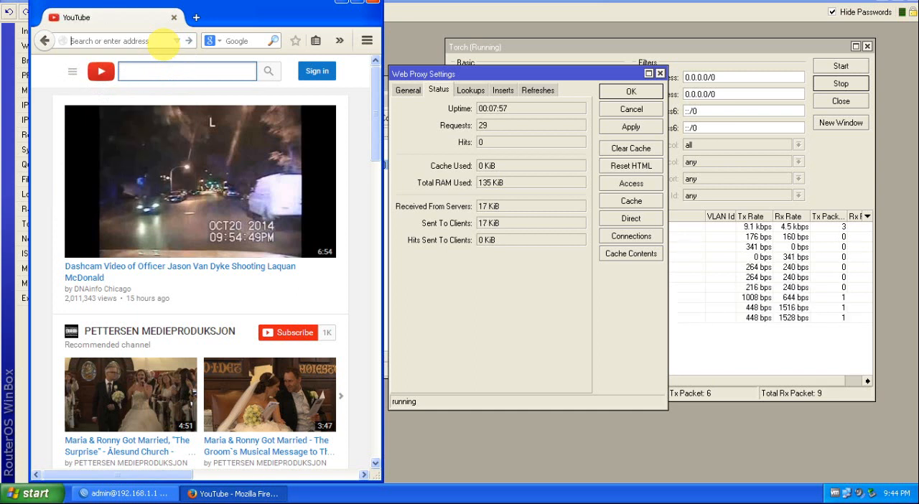
type("p")
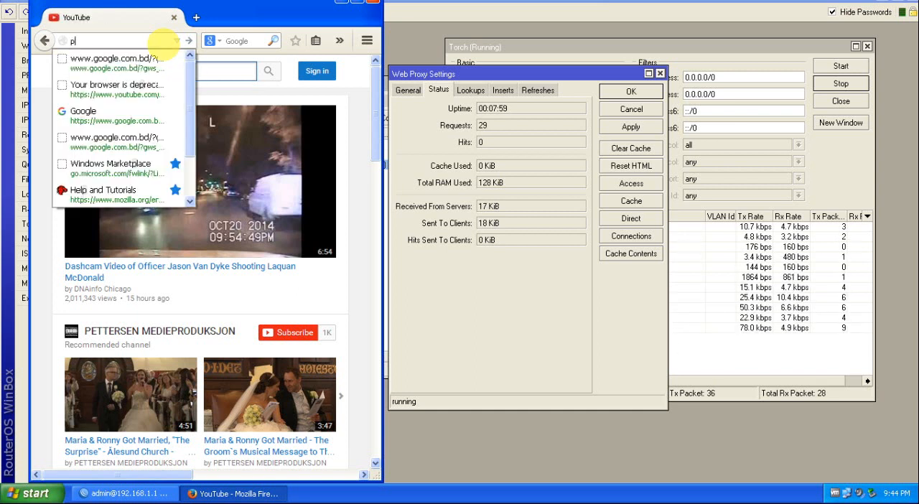
type("r")
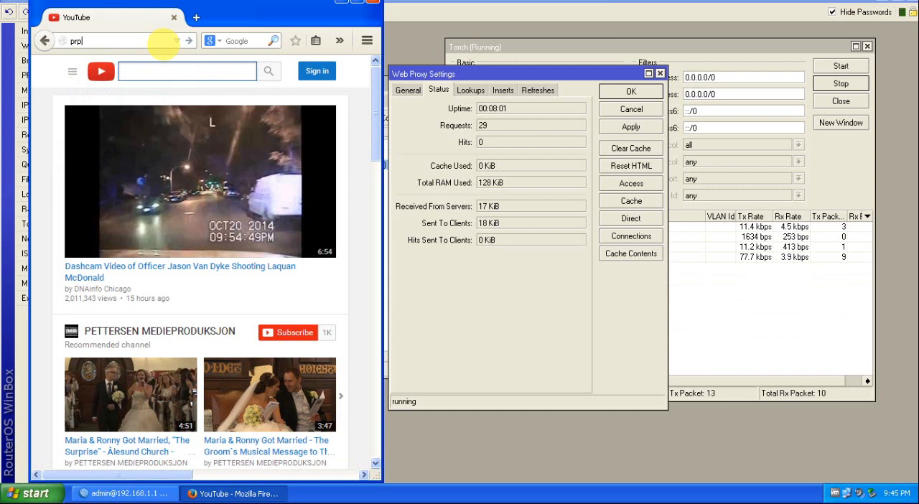
type("othm-alo")
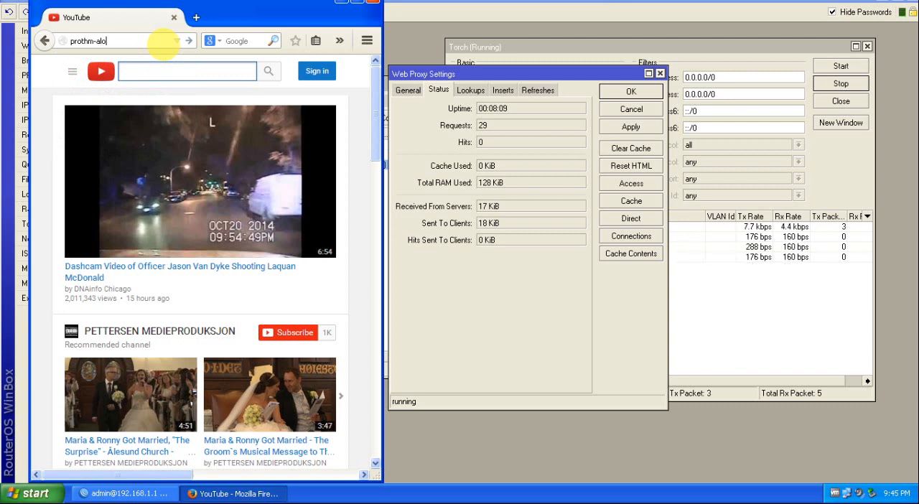
key("ctrl+Return")
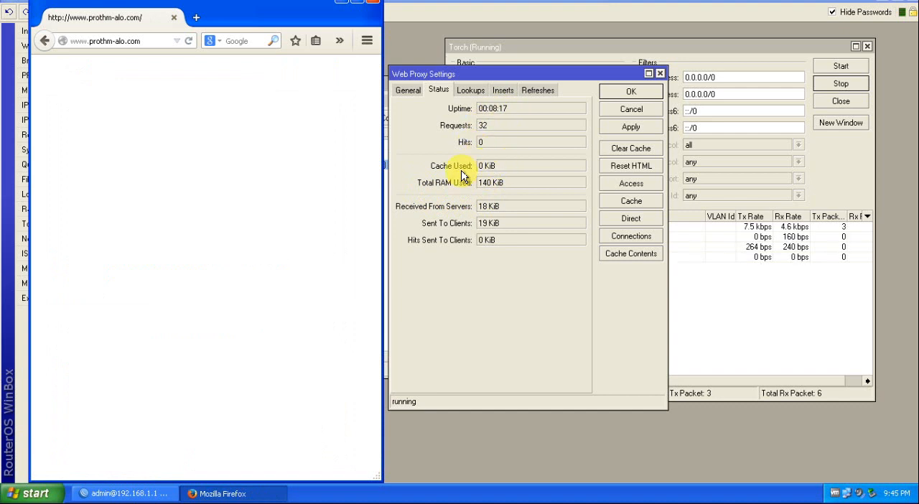
left_click(144, 41)
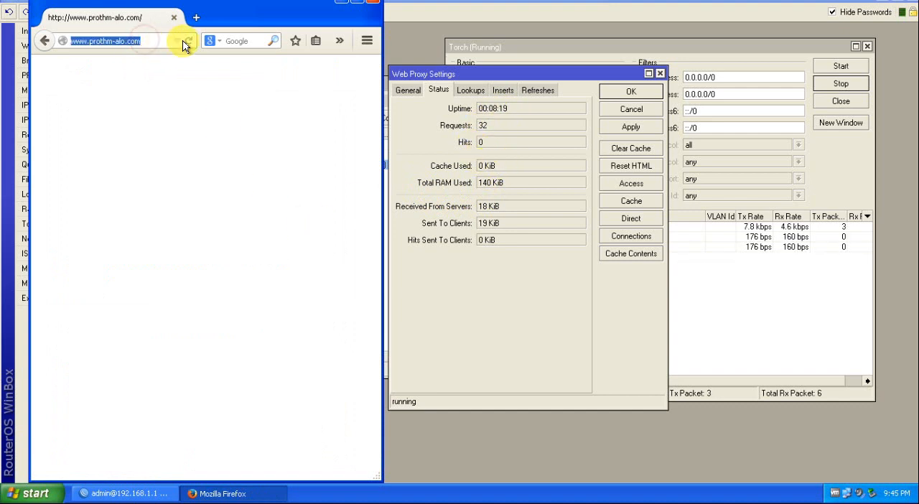
left_click(188, 42)
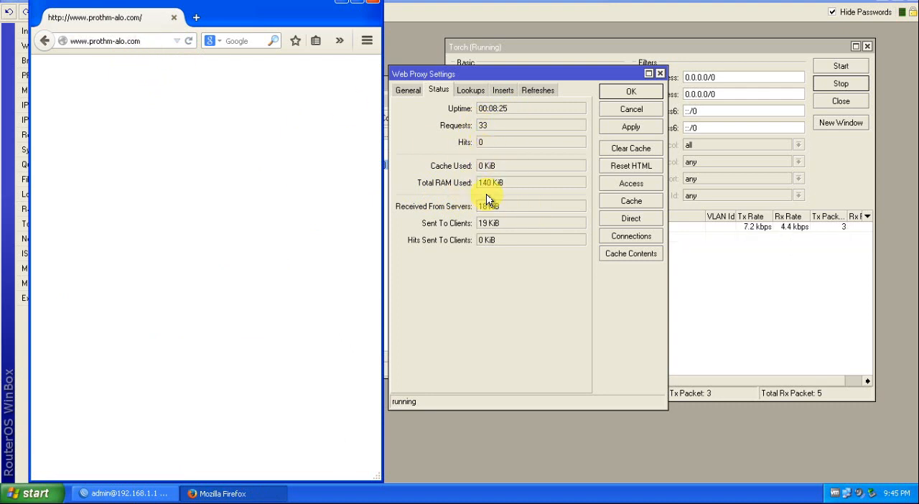
Step: Load filehippo.com to generate traffic through the proxy, and close the browser
left_click(154, 41)
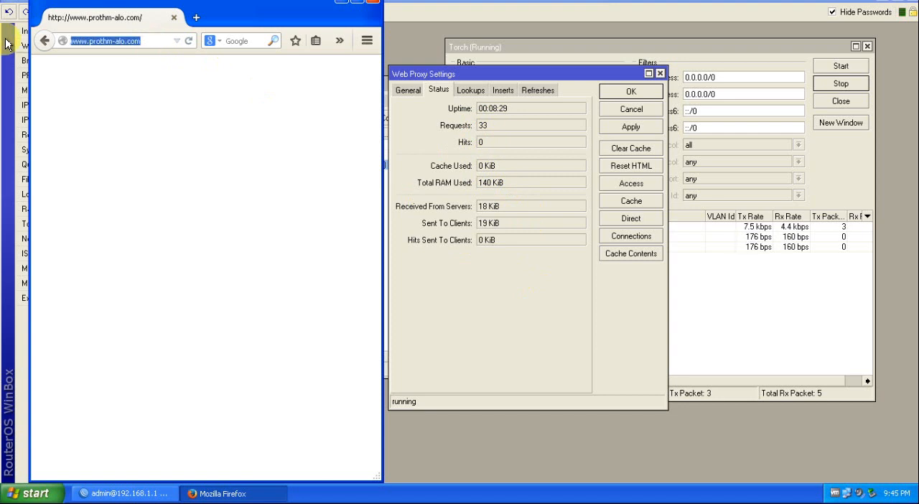
type("f")
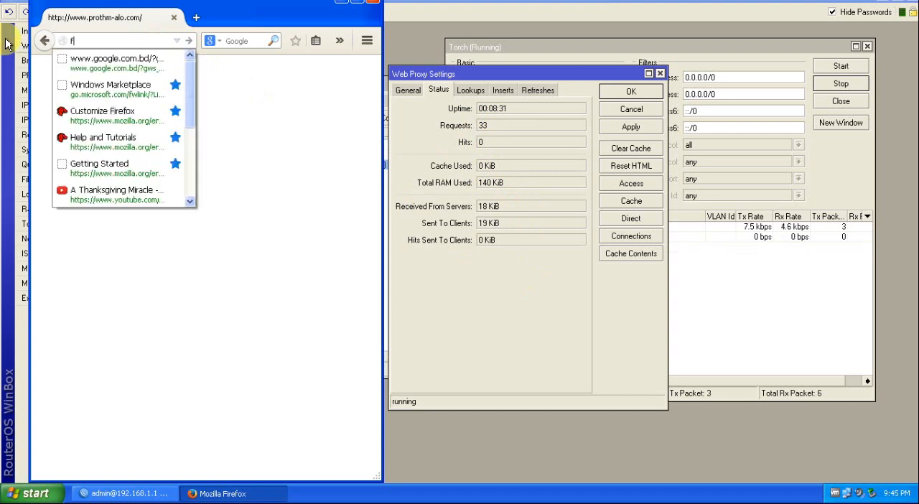
type("ile")
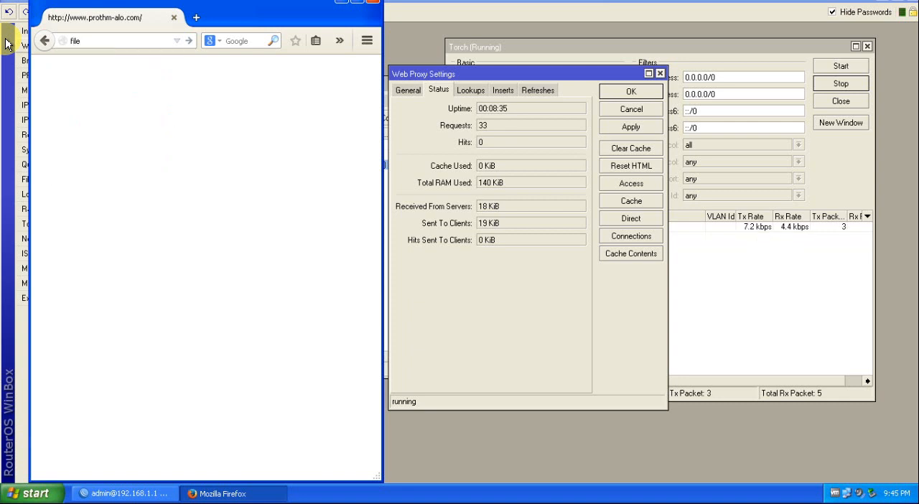
type("hippo.com")
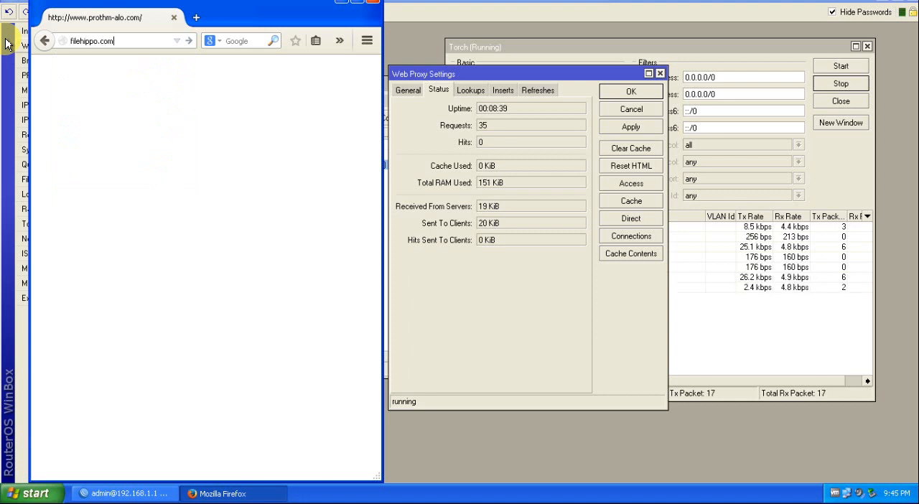
key("Return")
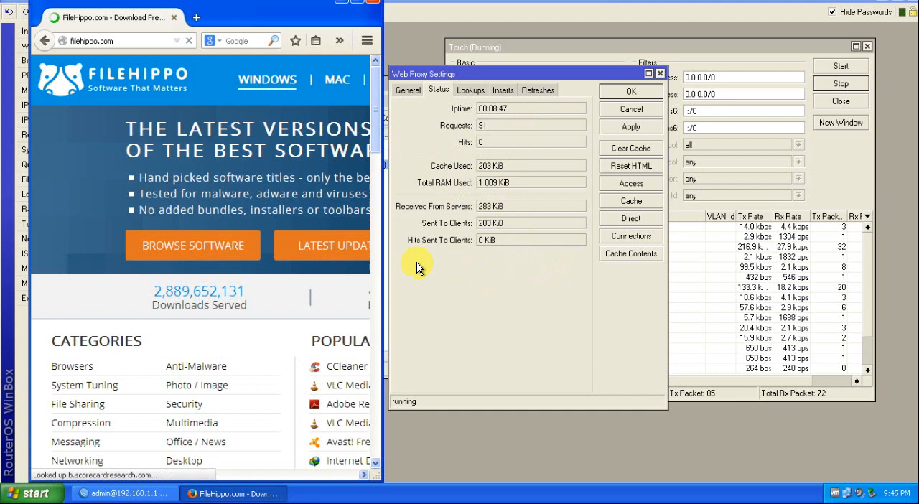
left_click_drag(300, 12, 292, 47)
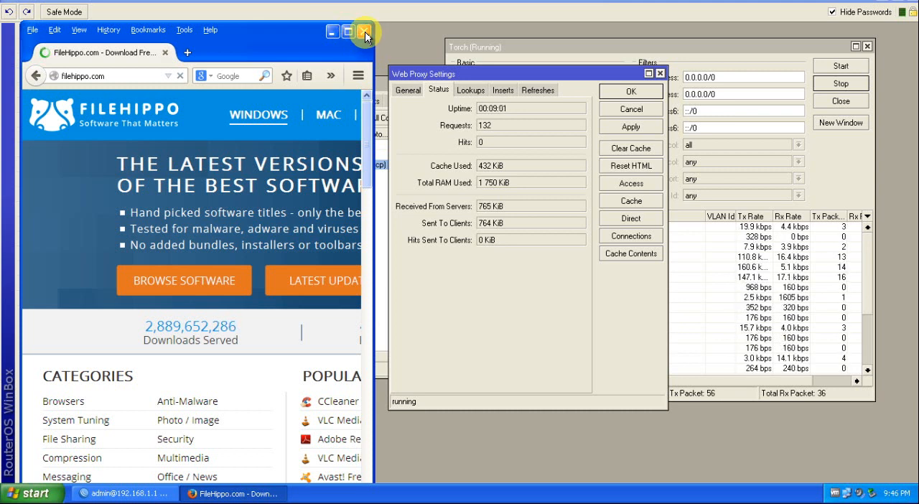
left_click(364, 32)
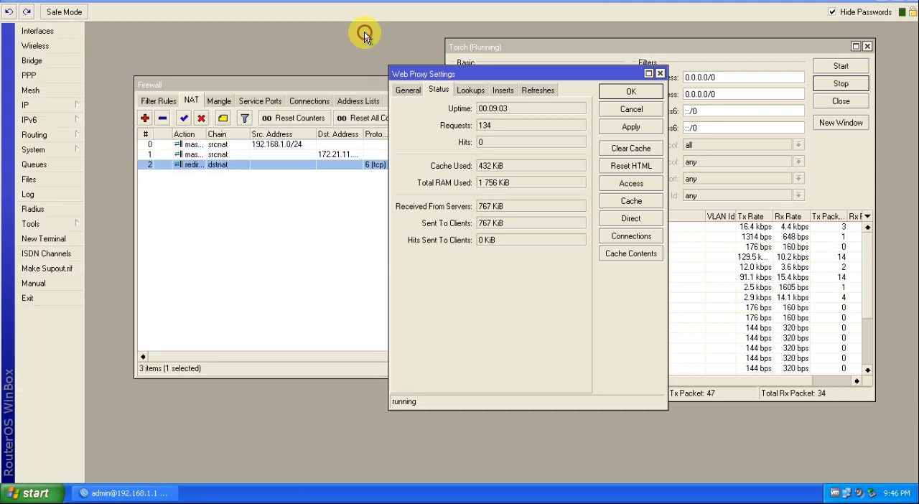
Step: Move the Firewall and Web Proxy Settings windows apart and show the proxy's general settings
left_click_drag(333, 86, 283, 74)
left_click_drag(583, 74, 619, 65)
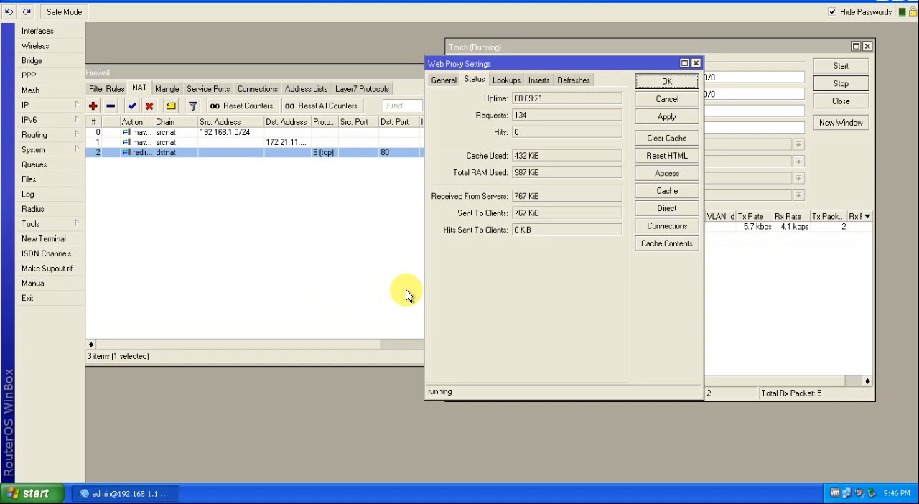
left_click(443, 80)
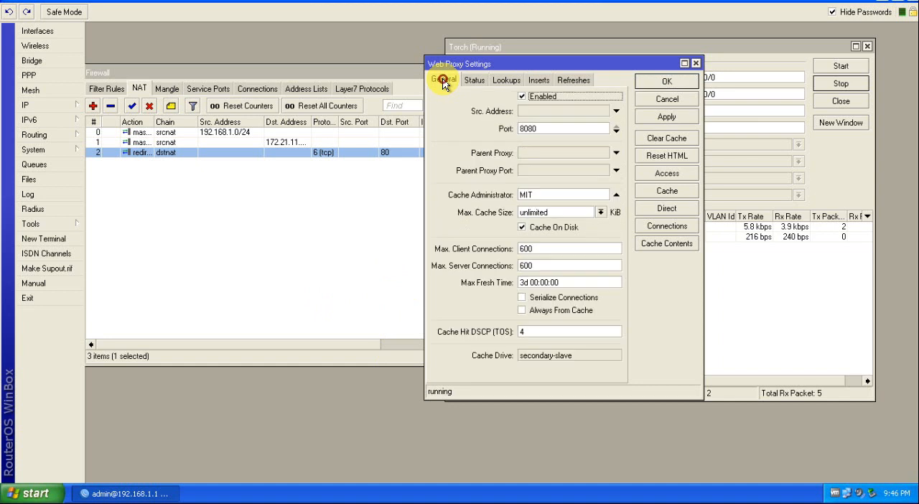